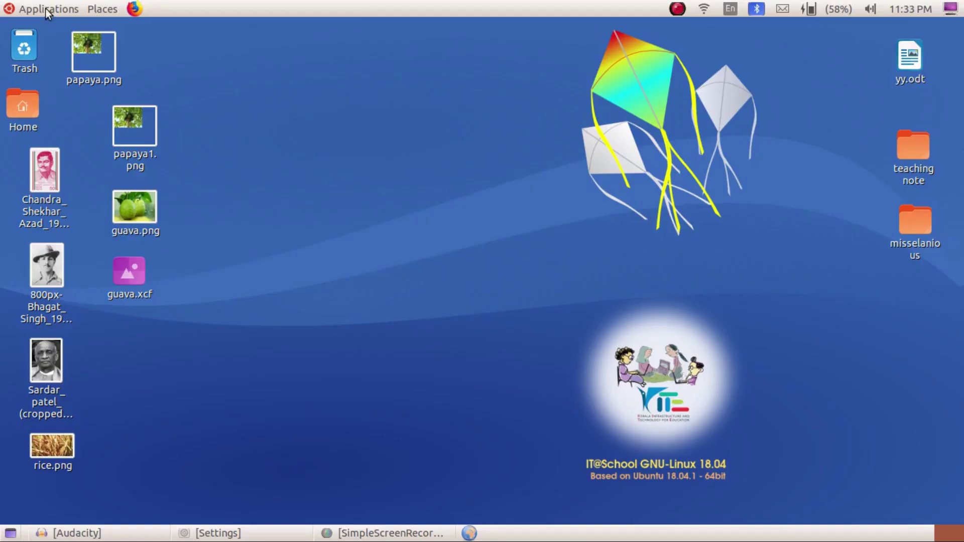
- Launch the GNU Image Manipulation Program from the Applications menu's Graphics list
click(44, 8)
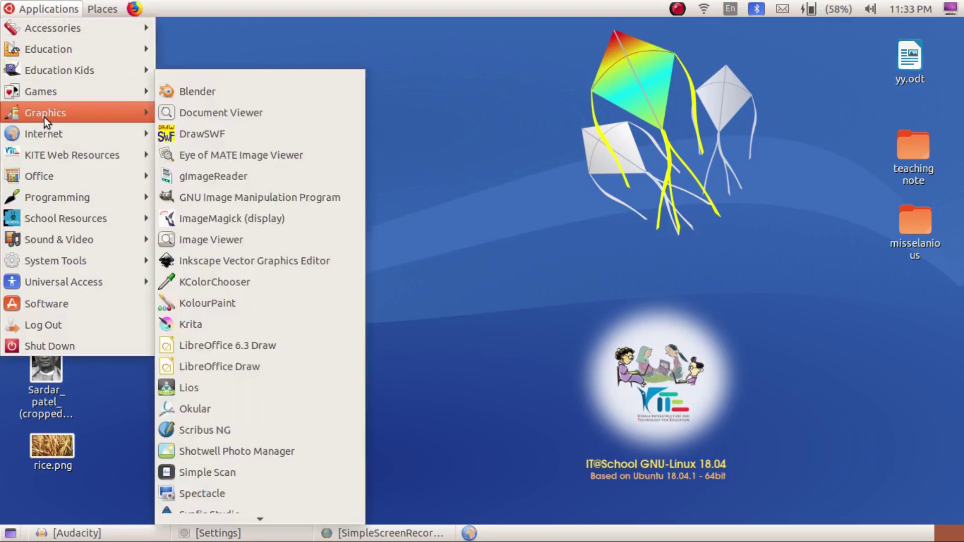
mouse_move(45, 112)
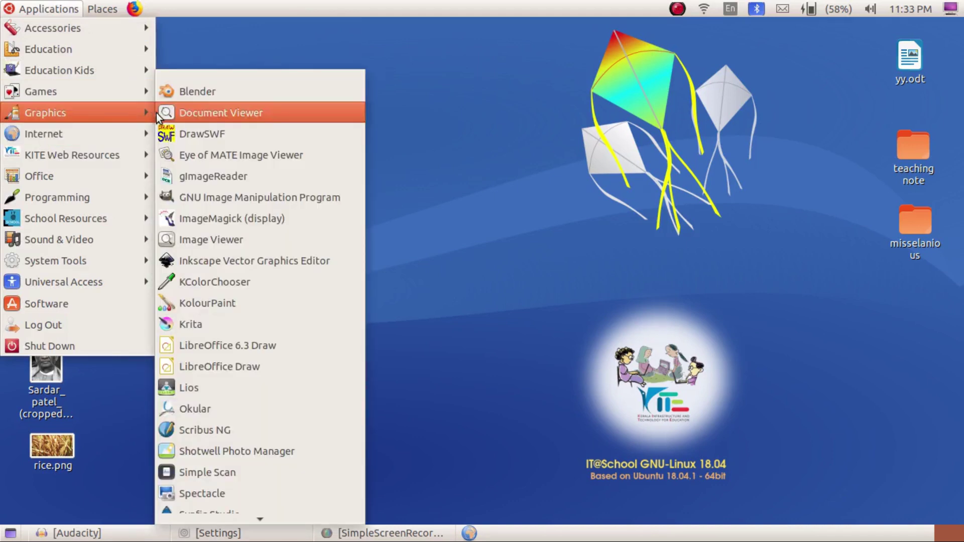
click(246, 200)
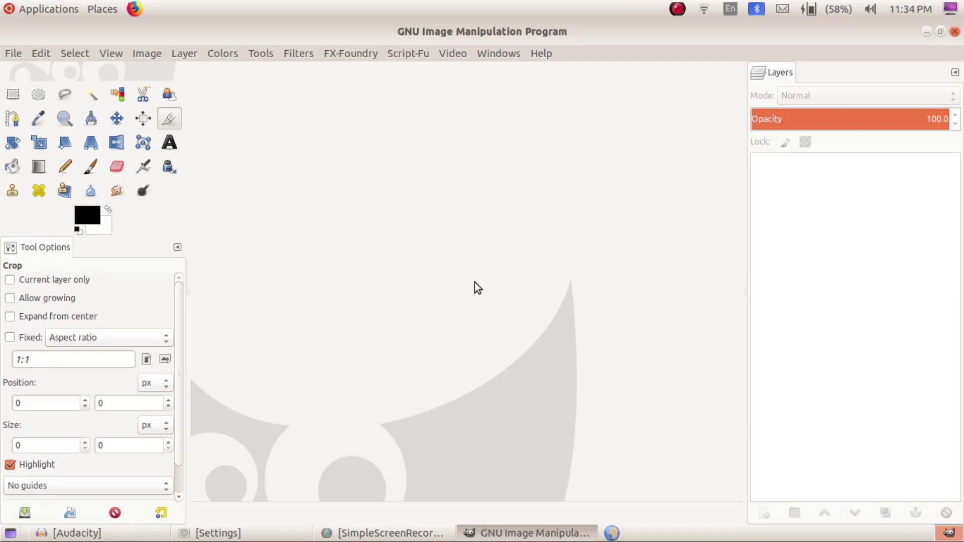
mouse_move(656, 32)
mouse_down()
mouse_move(638, 76)
mouse_move(648, 45)
mouse_up()
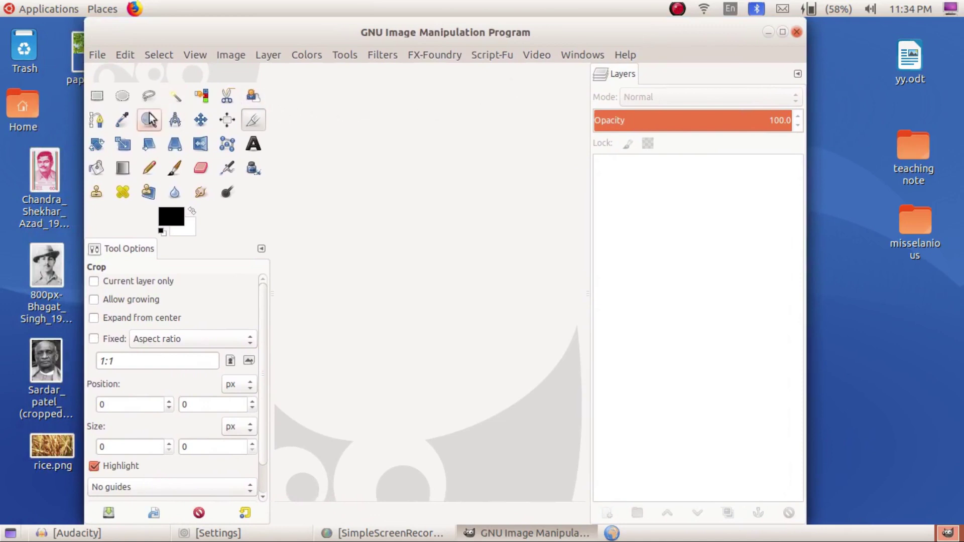
click(783, 33)
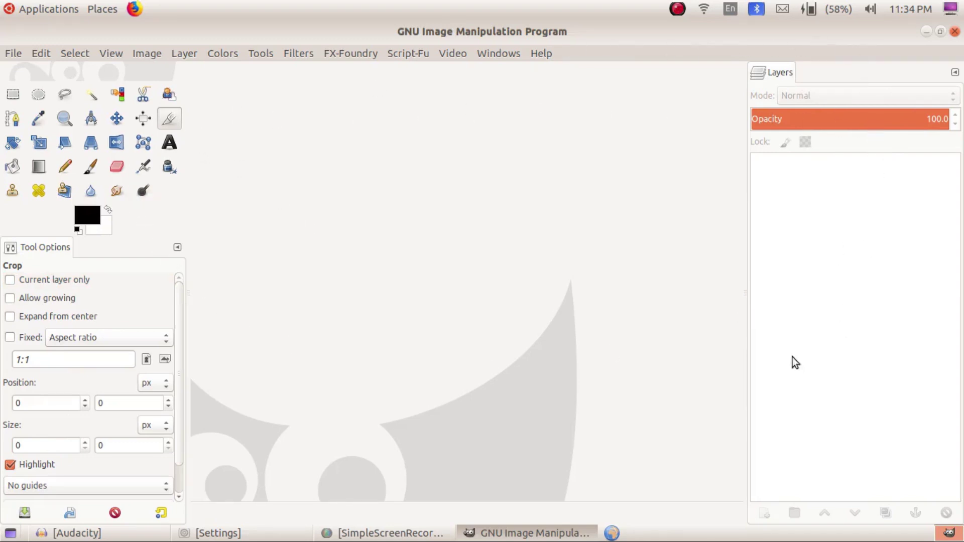
click(495, 56)
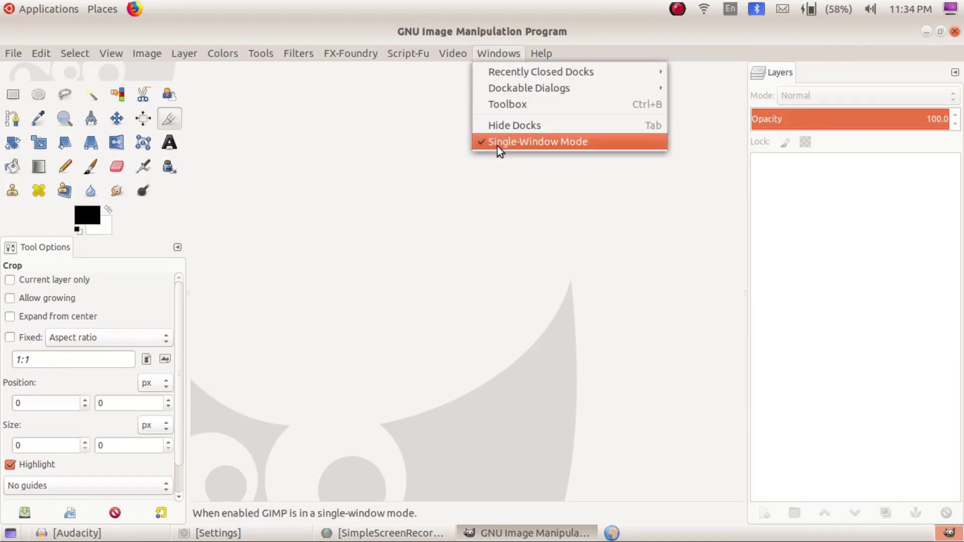
- Turn off single-window mode and detach Tool Options from the toolbox as its own window
click(552, 143)
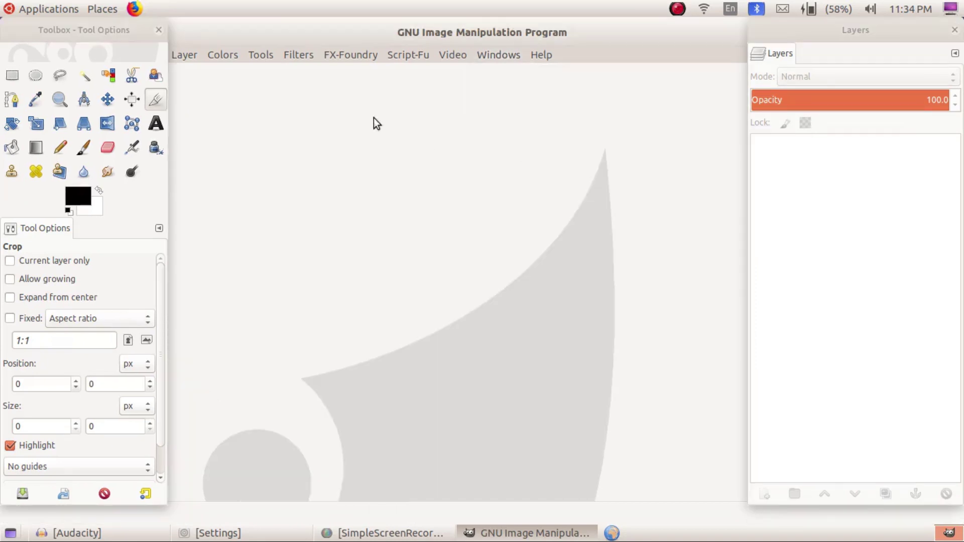
drag(122, 38, 251, 58)
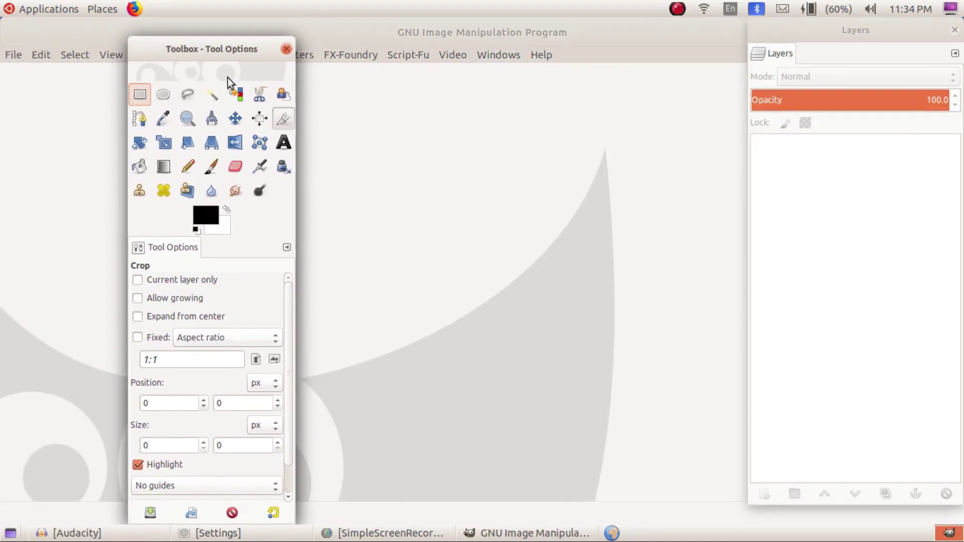
drag(858, 32, 808, 51)
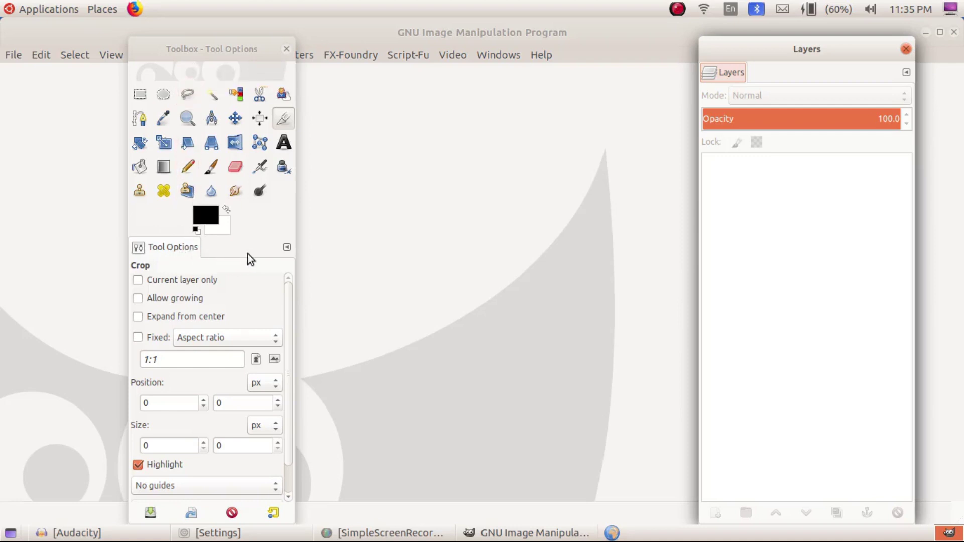
mouse_move(139, 250)
mouse_down()
mouse_move(293, 269)
mouse_move(416, 262)
mouse_up()
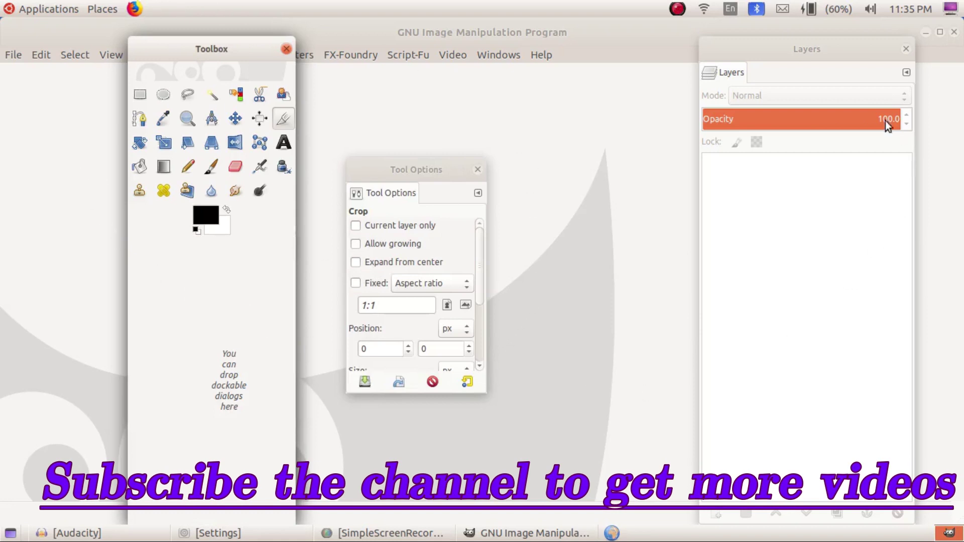
- Rearrange the floating Layers, Tool Options, Toolbox and main windows around the screen
drag(758, 50, 760, 99)
drag(421, 168, 458, 189)
drag(222, 55, 181, 83)
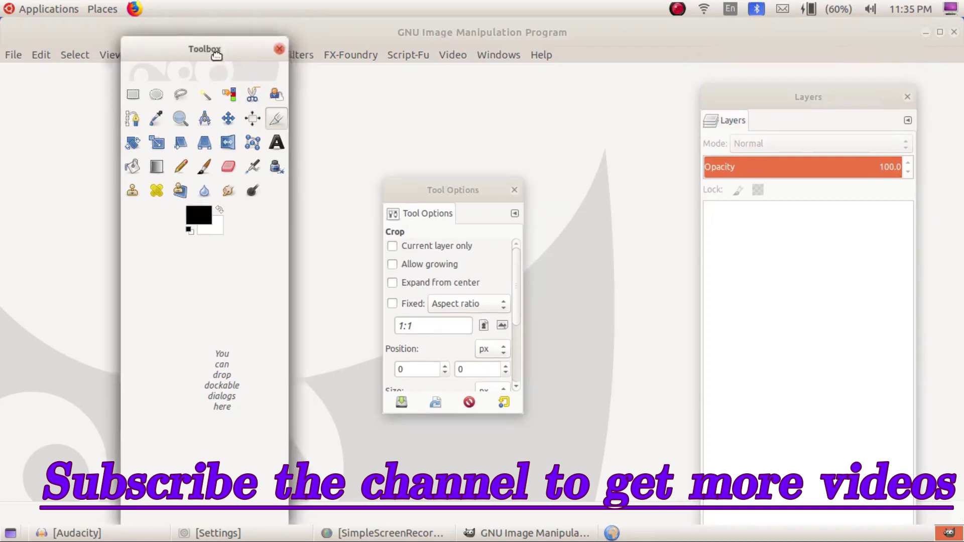
mouse_move(450, 37)
mouse_down()
mouse_move(471, 50)
mouse_move(512, 39)
mouse_up()
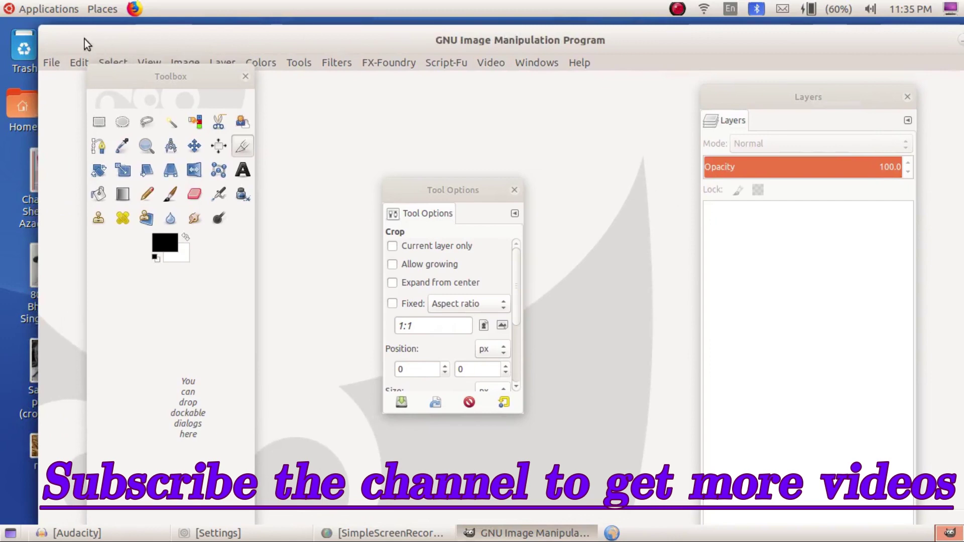
mouse_move(39, 26)
mouse_down()
mouse_move(73, 50)
mouse_move(85, 76)
mouse_up()
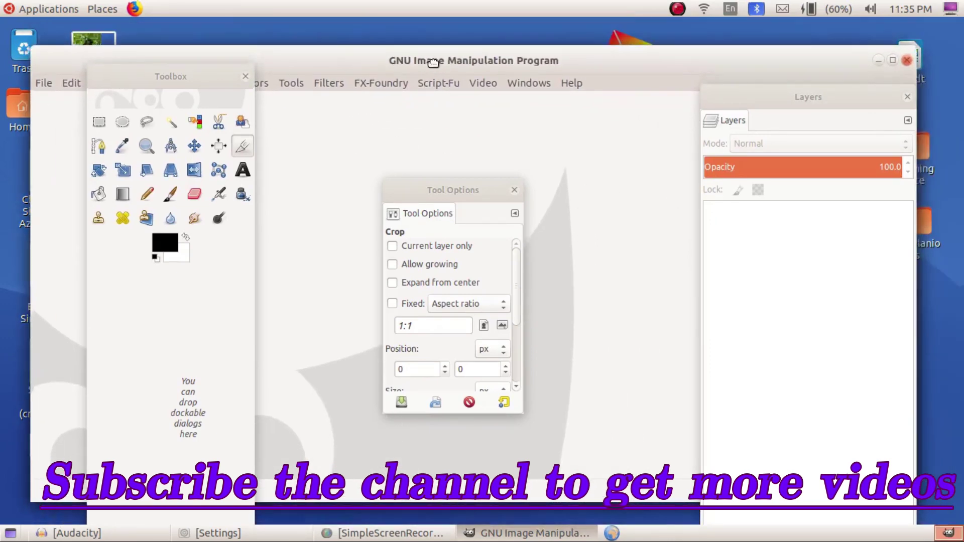
drag(480, 86, 561, 52)
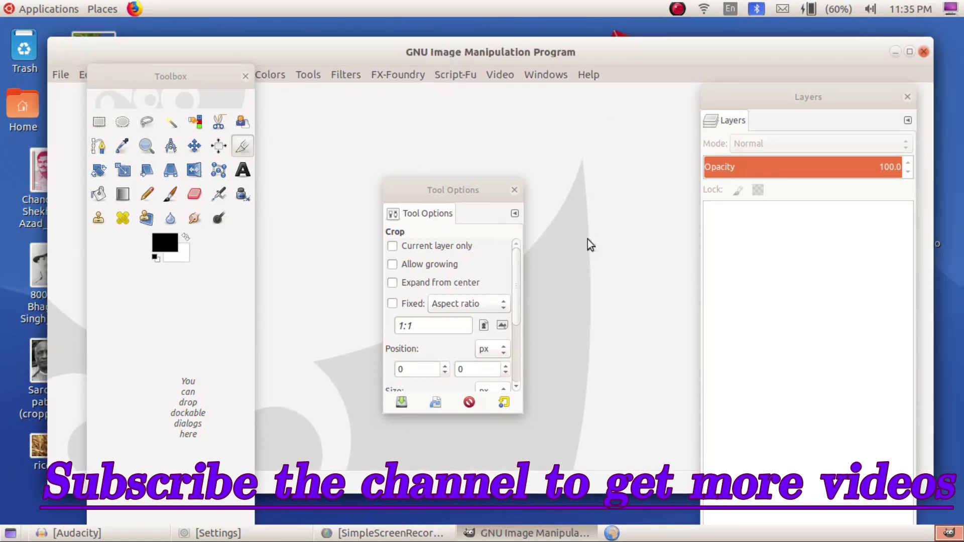
click(547, 77)
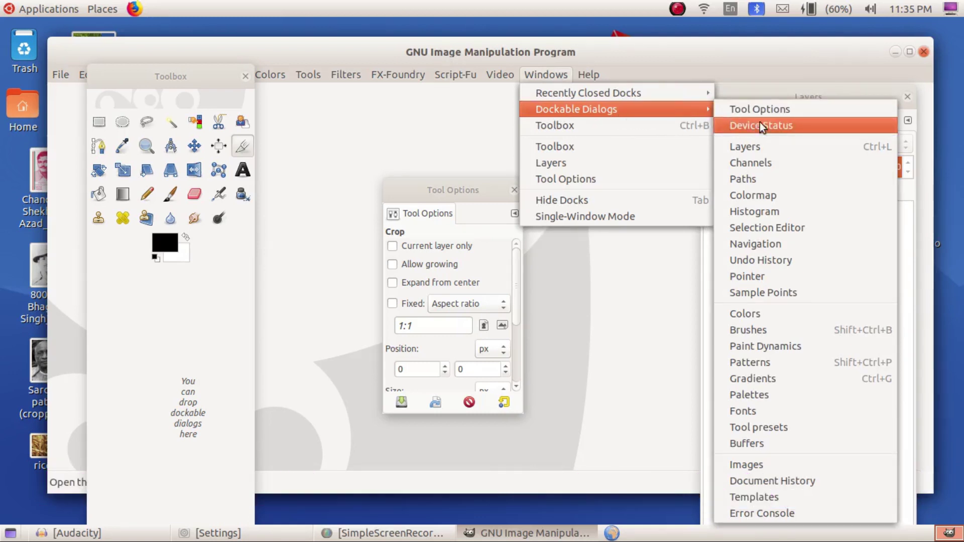
- Open Channels from the Dockable Dialogs list and place it mid-screen beside Layers
mouse_move(576, 110)
click(754, 149)
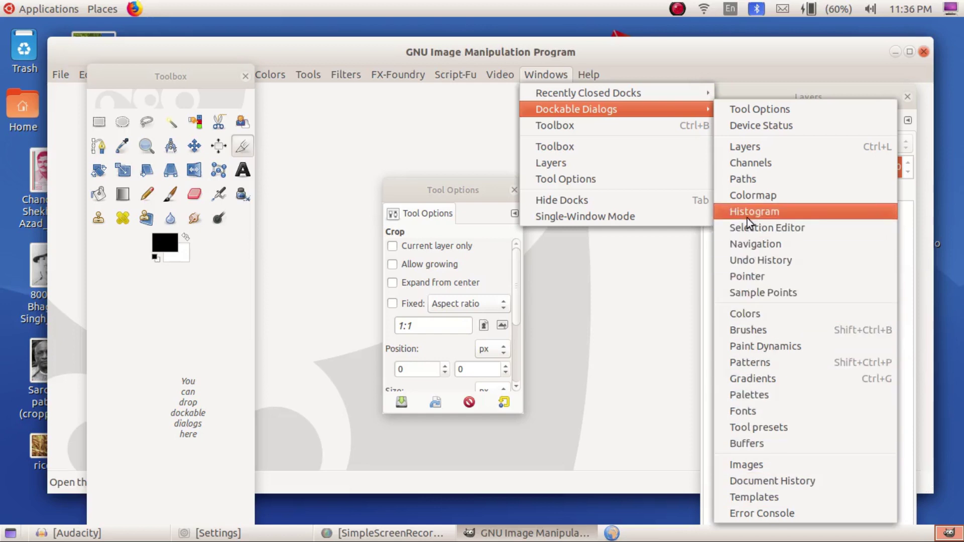
click(773, 164)
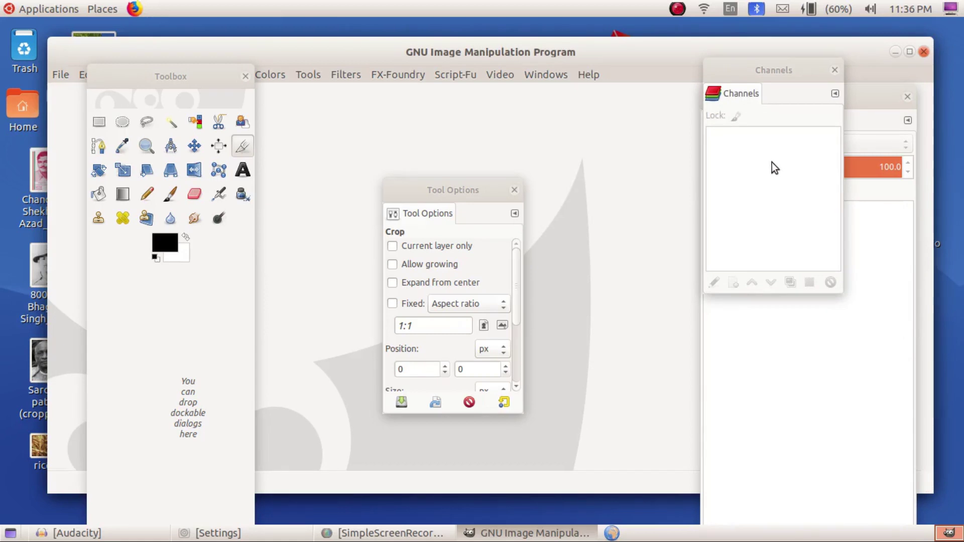
mouse_move(771, 70)
mouse_down()
mouse_move(588, 132)
mouse_move(609, 167)
mouse_up()
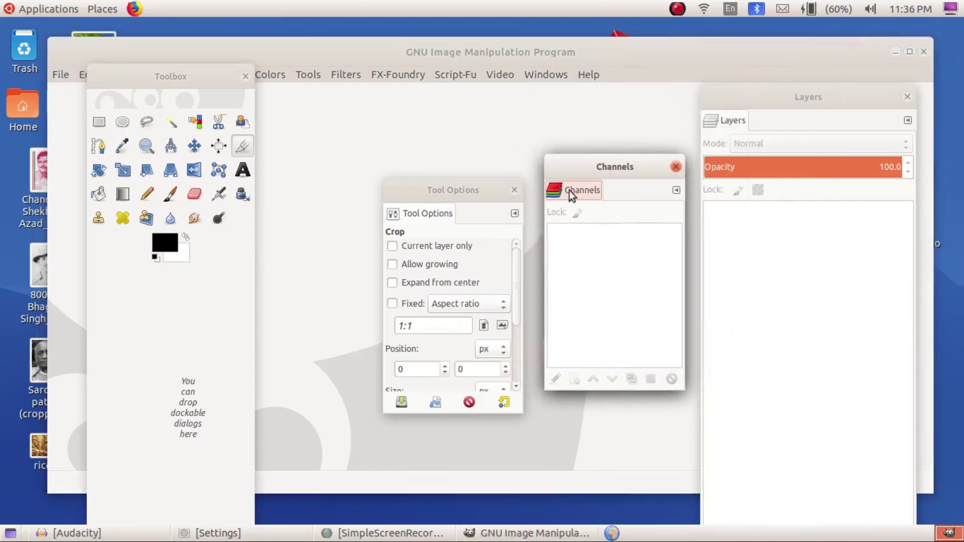
- Close Channels, move Toolbox up-left and Layers right, with Tool Options under the toolbox
click(677, 167)
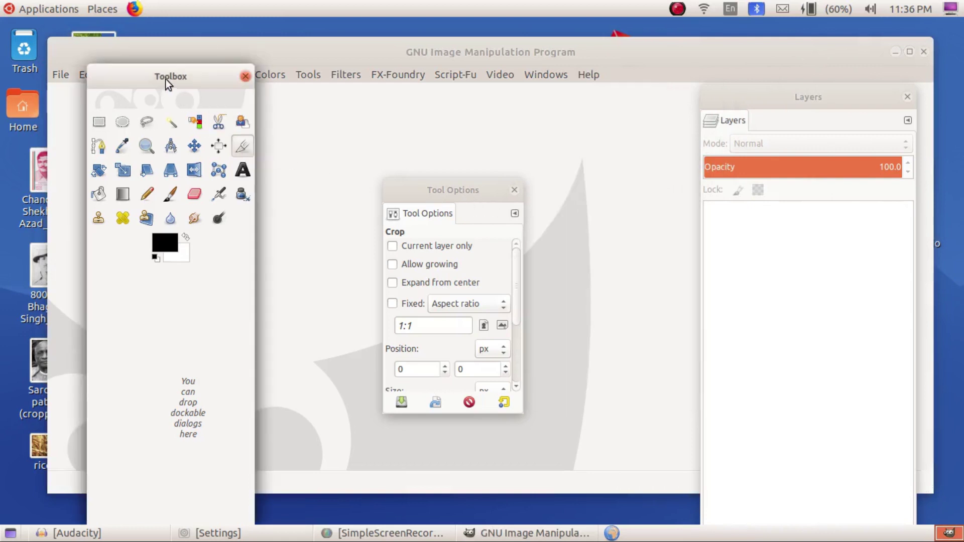
drag(166, 79, 131, 57)
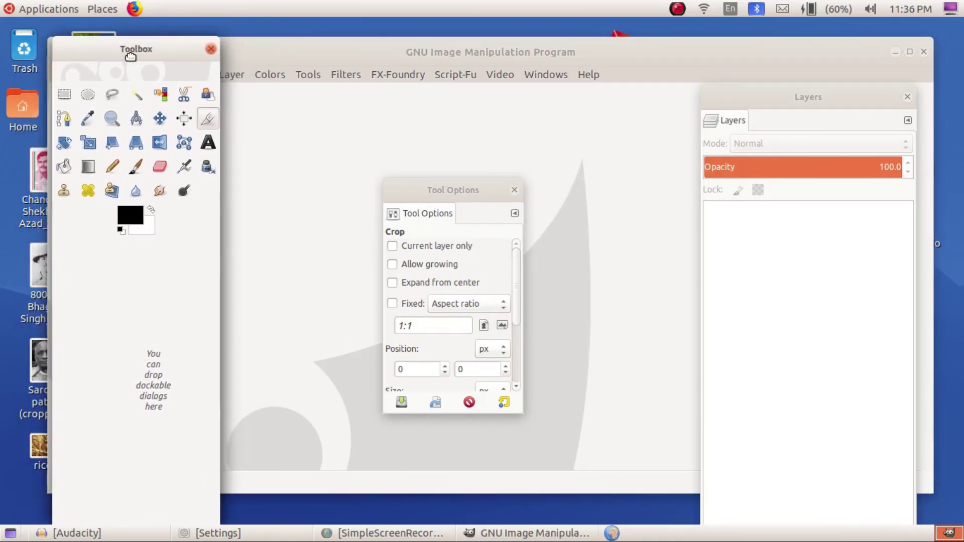
drag(801, 104, 834, 99)
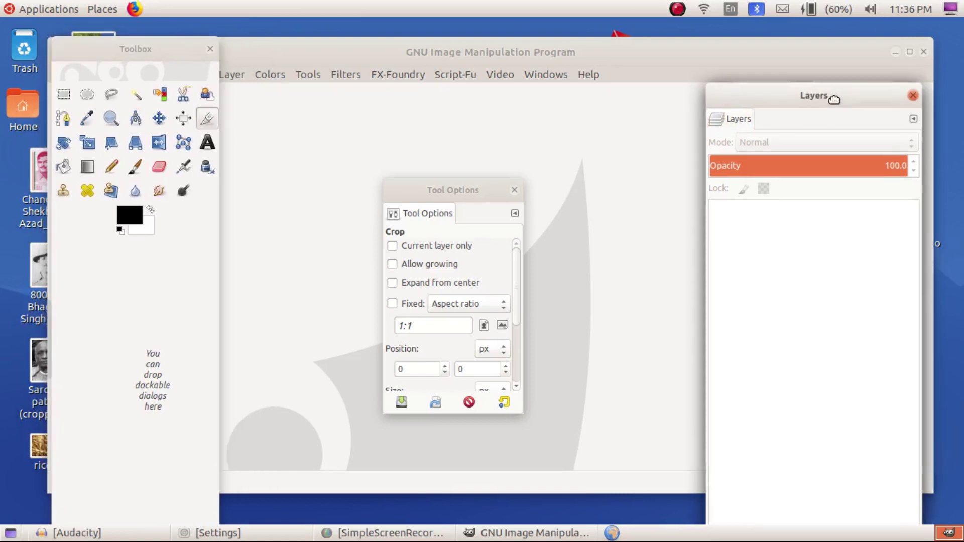
drag(834, 99, 860, 52)
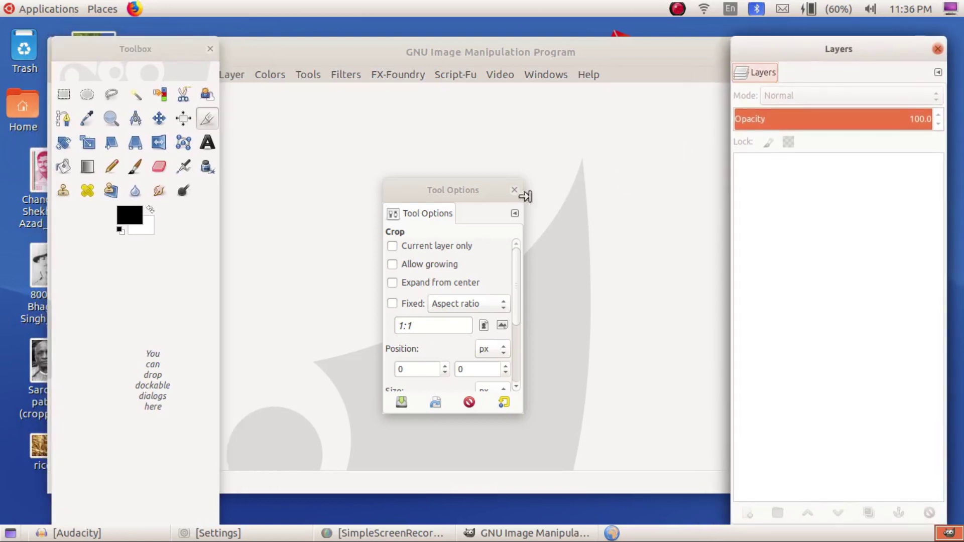
drag(451, 190, 127, 309)
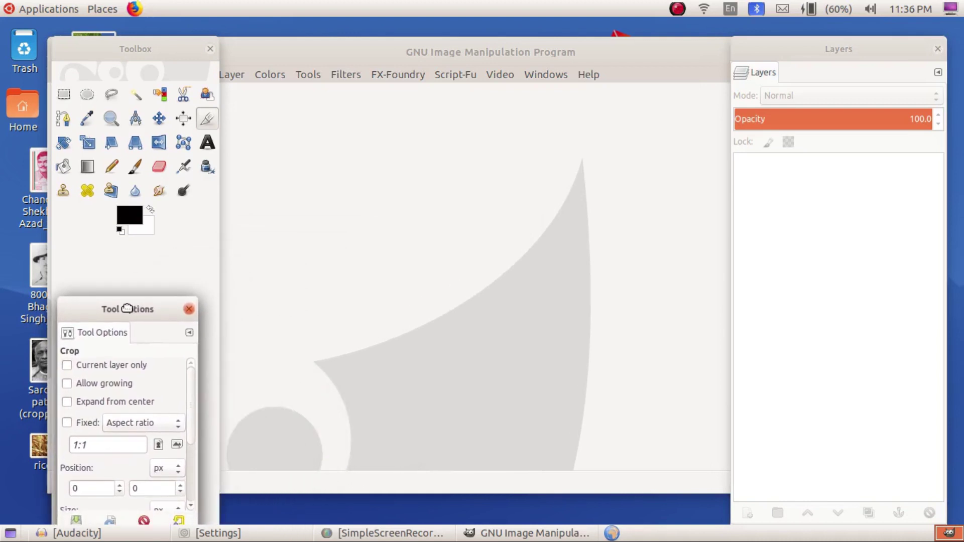
drag(127, 308, 123, 312)
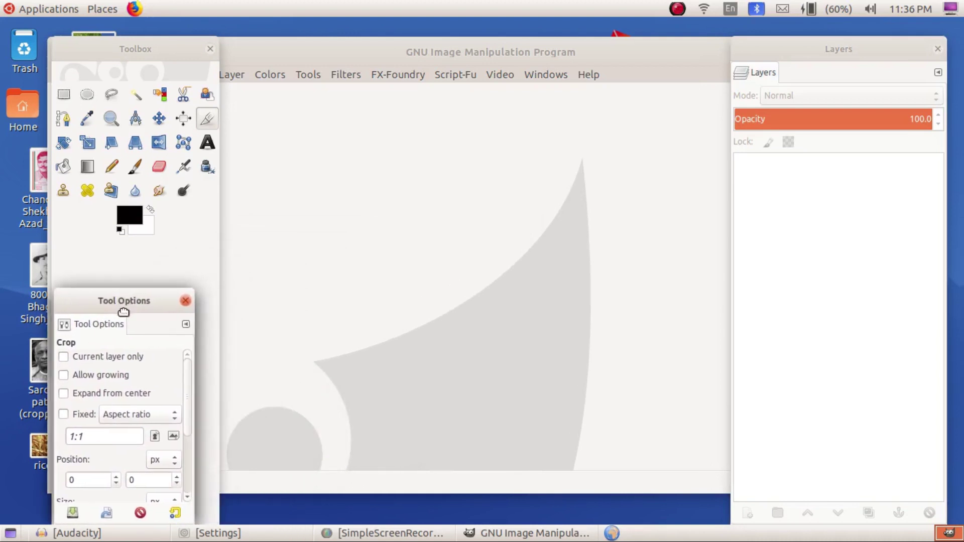
drag(123, 315, 126, 315)
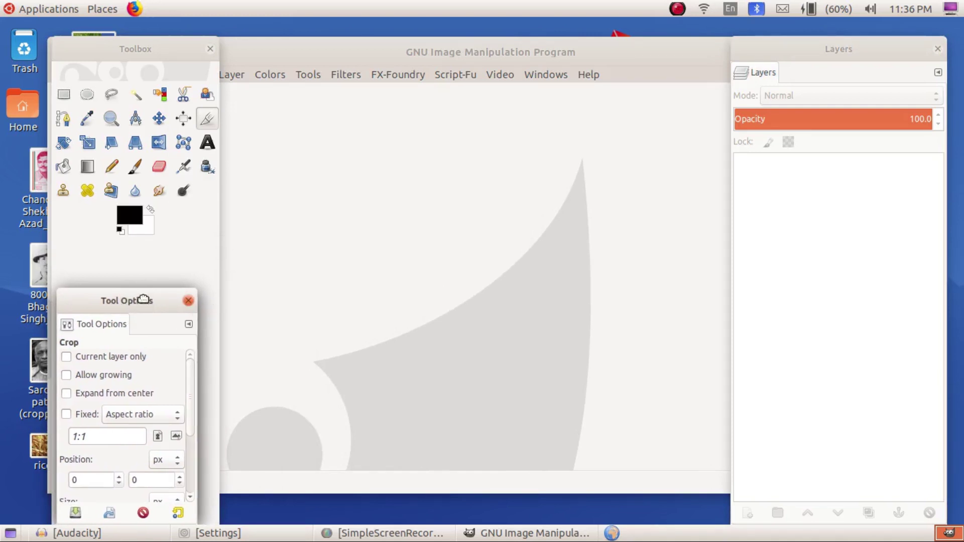
drag(143, 300, 142, 289)
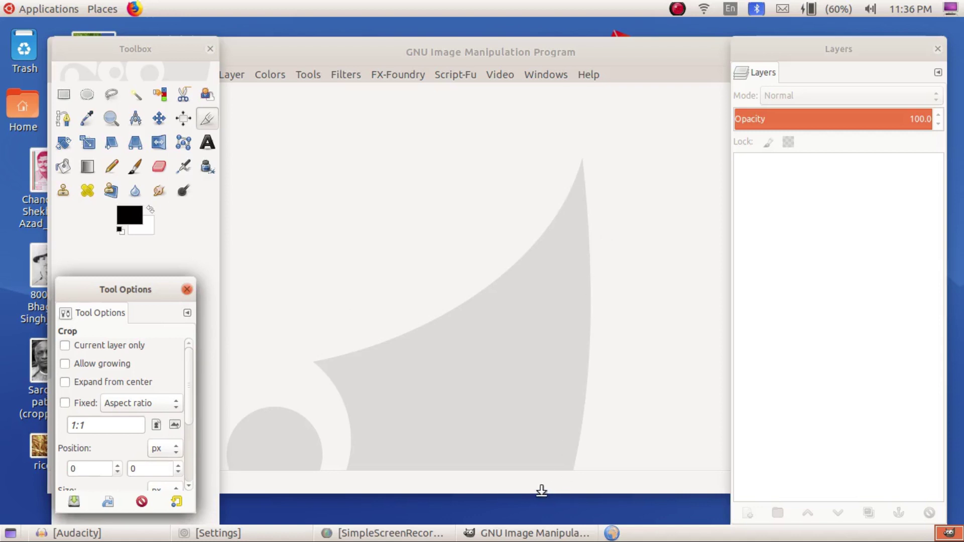
- Make the main window taller and settle Toolbox with Tool Options beneath it on the left
click(453, 49)
drag(497, 489, 497, 502)
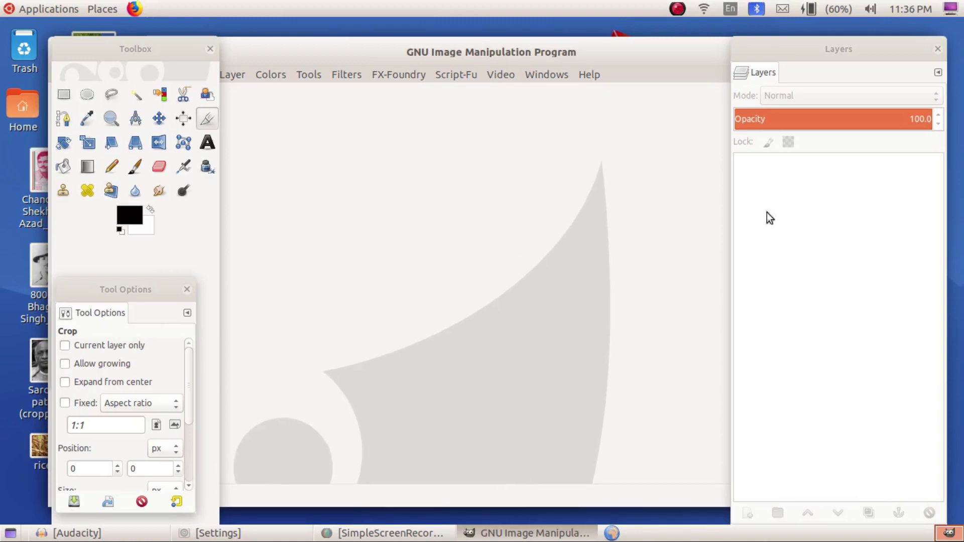
drag(800, 46, 794, 44)
mouse_move(141, 50)
mouse_down()
mouse_move(308, 121)
mouse_move(245, 102)
mouse_move(320, 104)
mouse_up()
drag(133, 293, 510, 277)
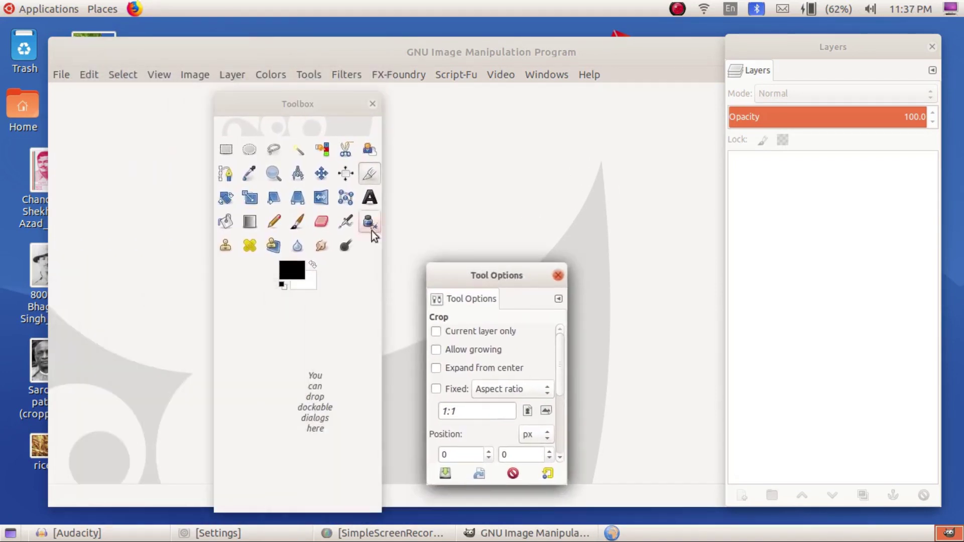
drag(299, 104, 132, 101)
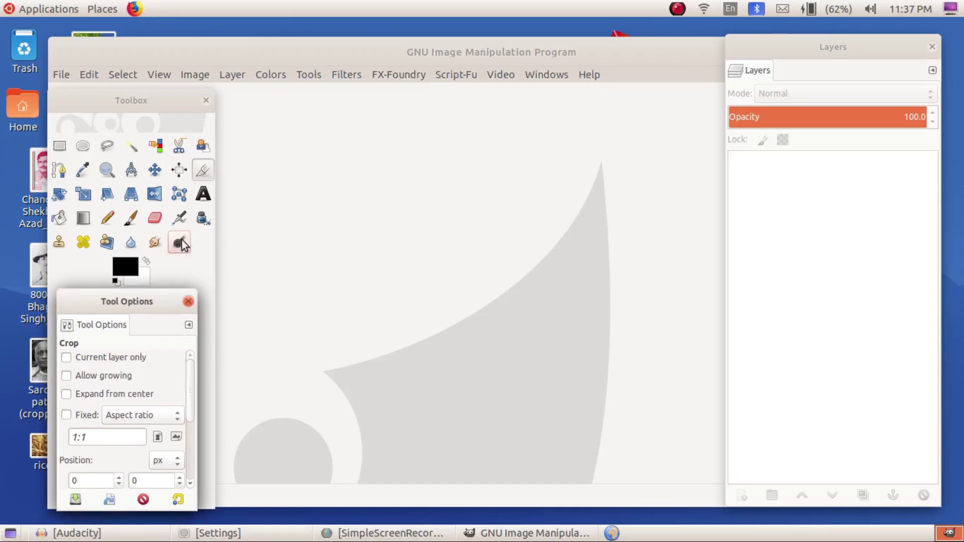
- Re-enable single-window mode, detaching Tool Options once before docking it beside Layers
click(548, 77)
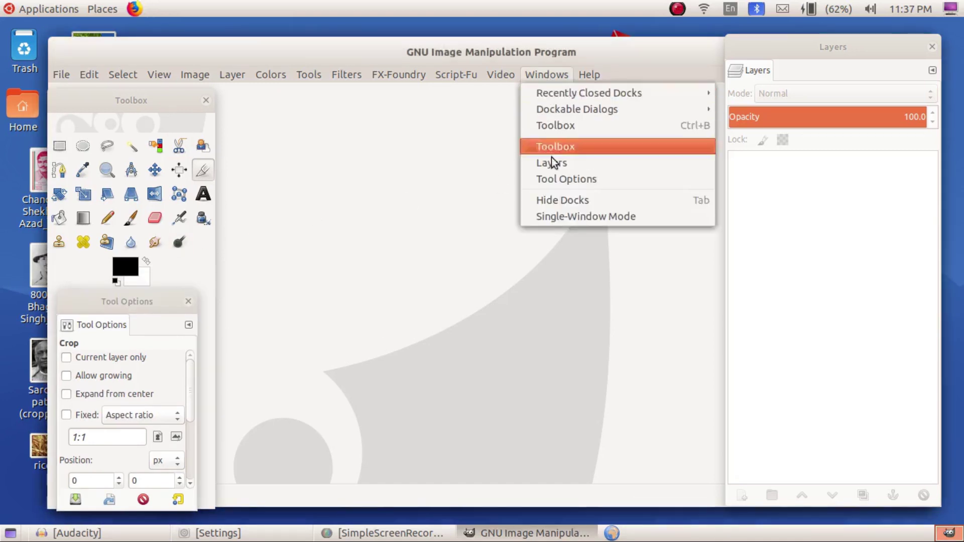
click(589, 219)
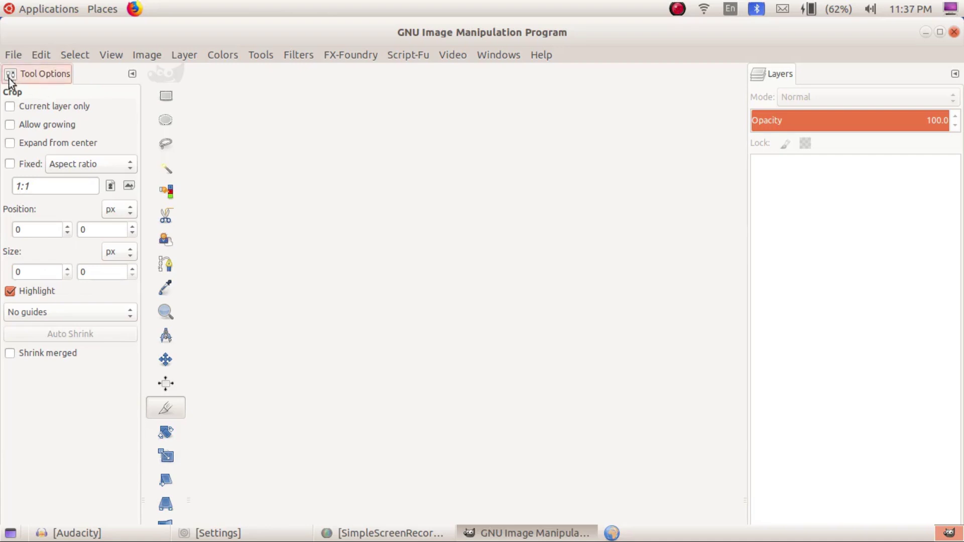
drag(10, 75, 13, 401)
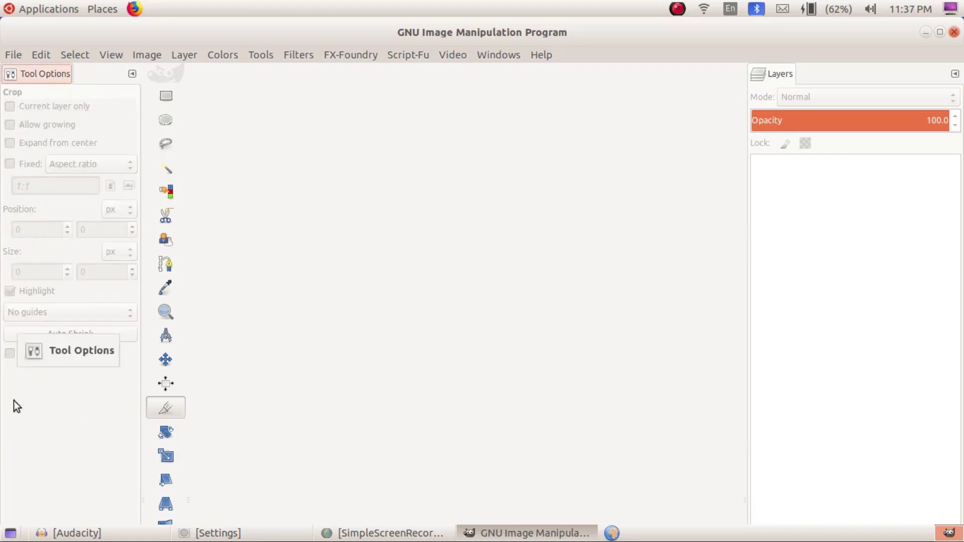
drag(13, 401, 78, 339)
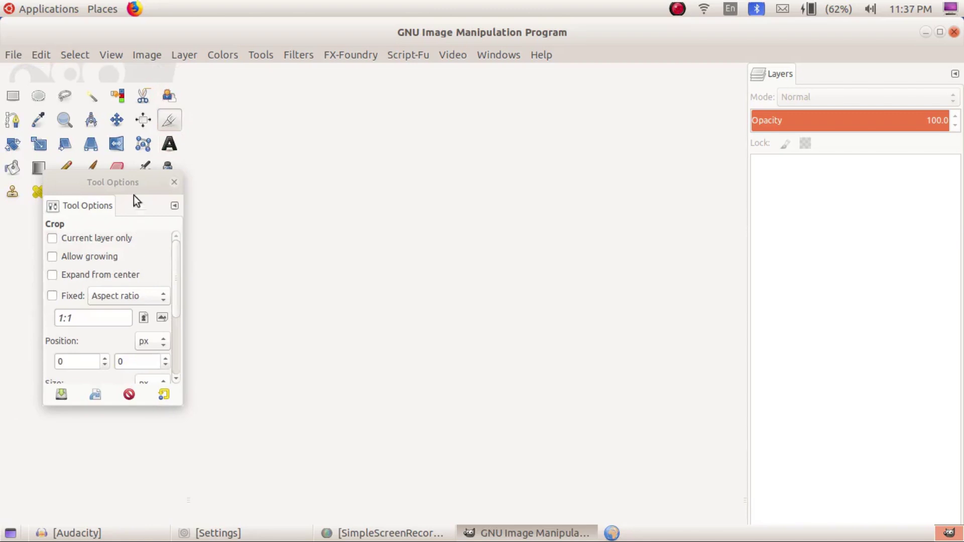
click(499, 55)
click(522, 197)
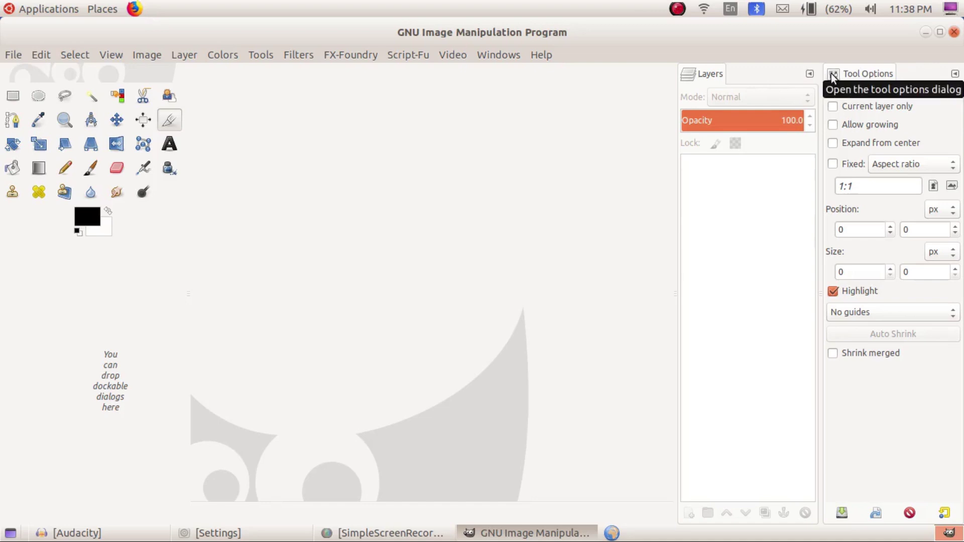
- Dock the Tool Options tab from the right panel beneath the toolbox on the left
mouse_move(834, 75)
mouse_down()
mouse_move(244, 346)
mouse_move(16, 405)
mouse_up()
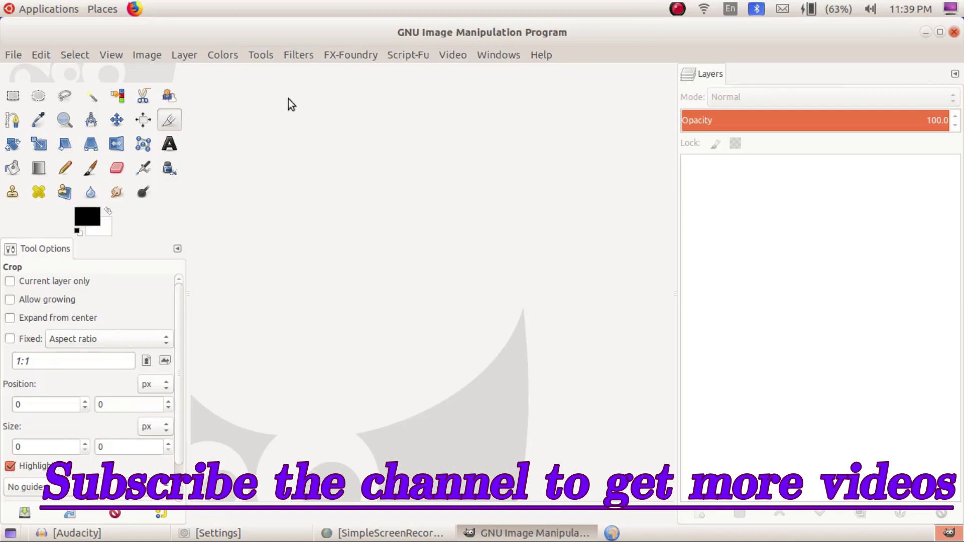
mouse_move(431, 33)
mouse_down()
mouse_move(469, 57)
mouse_move(424, 34)
mouse_up()
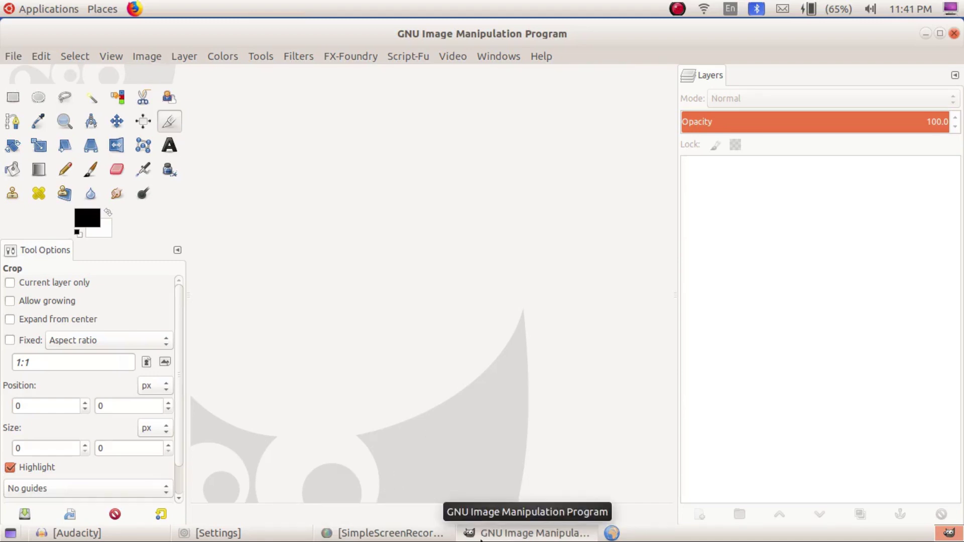
- Browse from Home through the course folder, day 3 and Activity_3.1 into Course_Material
click(100, 8)
click(100, 69)
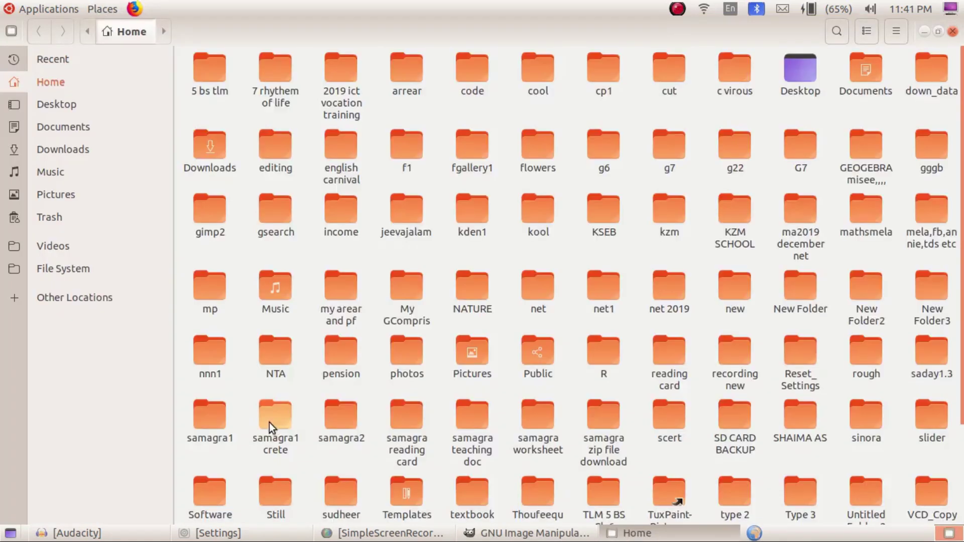
scroll(492, 452, down, 3)
double_click(801, 307)
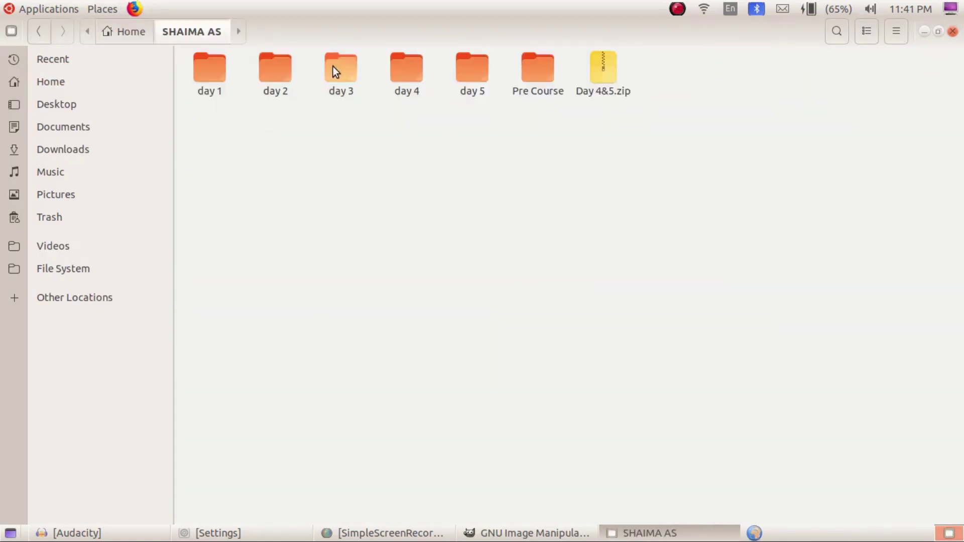
double_click(338, 65)
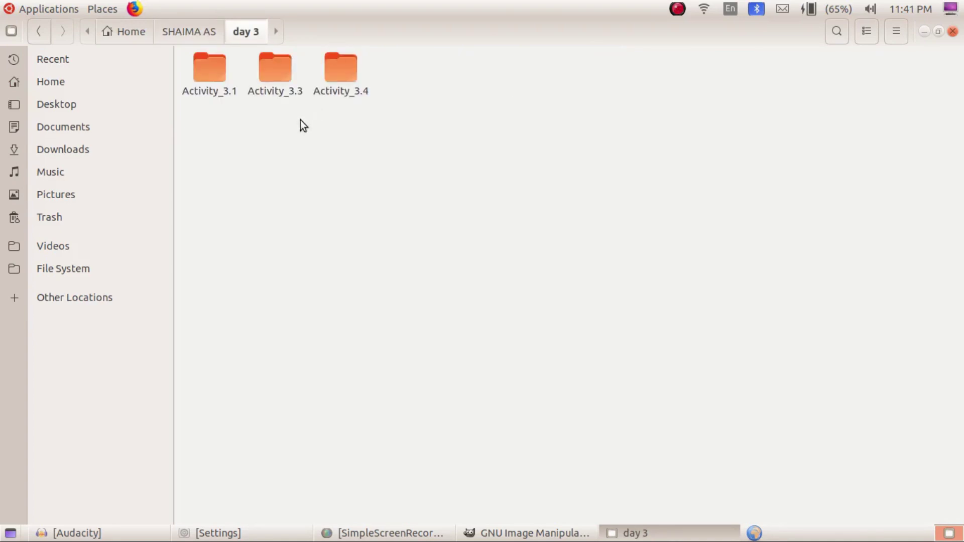
double_click(203, 68)
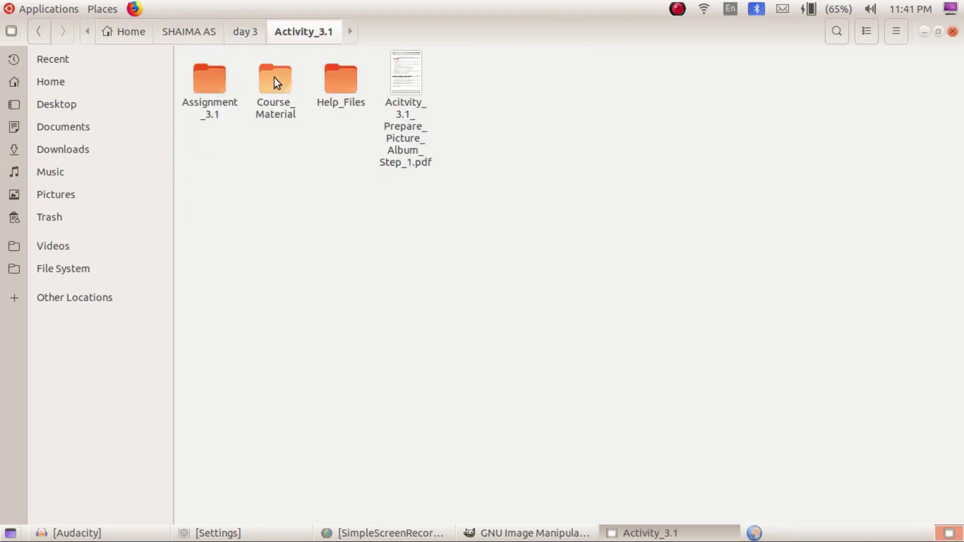
double_click(275, 78)
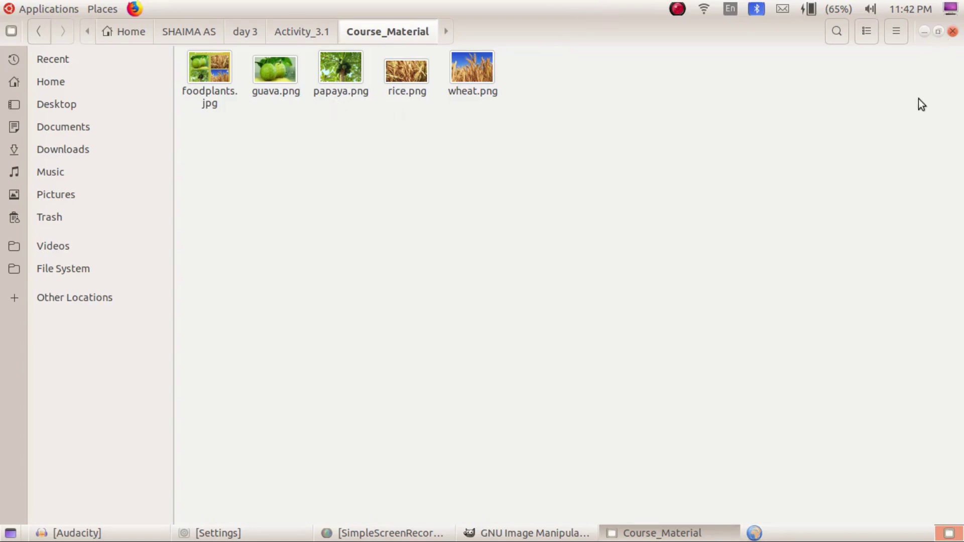
click(936, 31)
- Move the Files window aside and drag guava.png onto GIMP as a 960×619 image
mouse_move(460, 91)
mouse_down()
mouse_move(648, 193)
mouse_move(740, 216)
mouse_up()
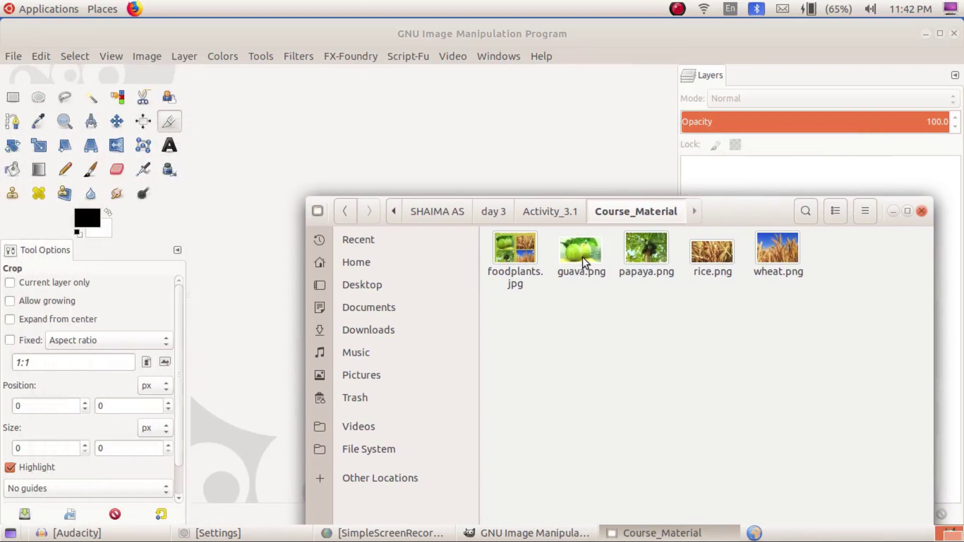
mouse_move(583, 258)
mouse_down()
mouse_move(396, 133)
mouse_move(295, 140)
mouse_up()
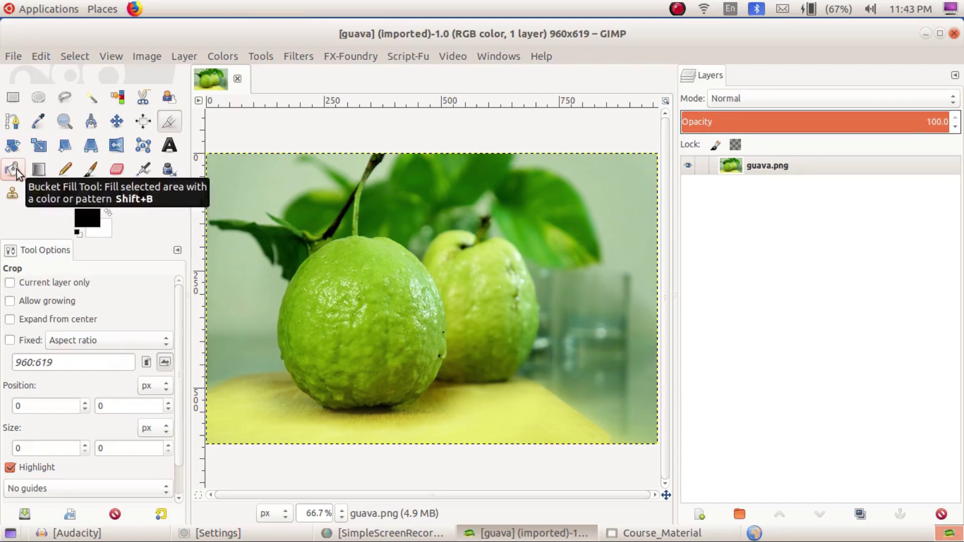
- Select the Crop tool and enable its Fixed Aspect ratio option
click(167, 122)
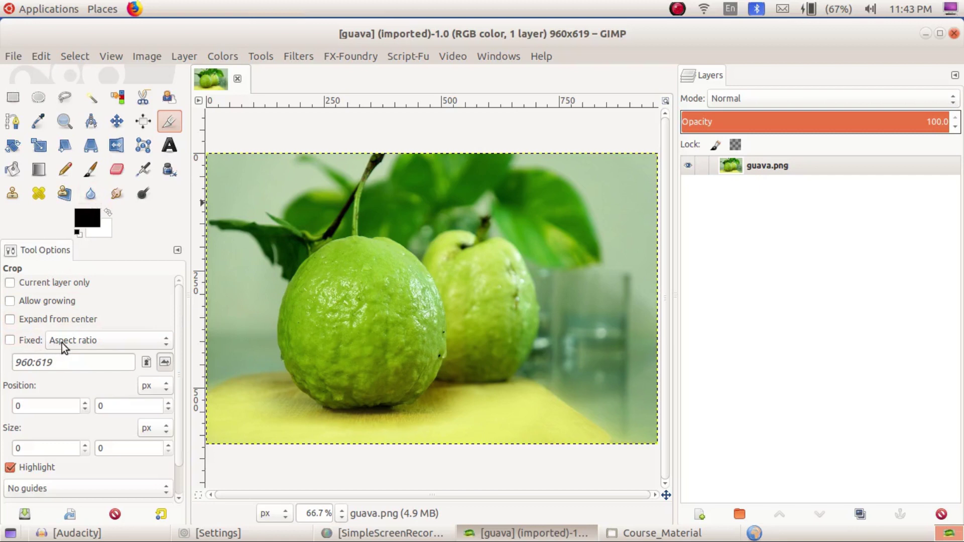
click(9, 341)
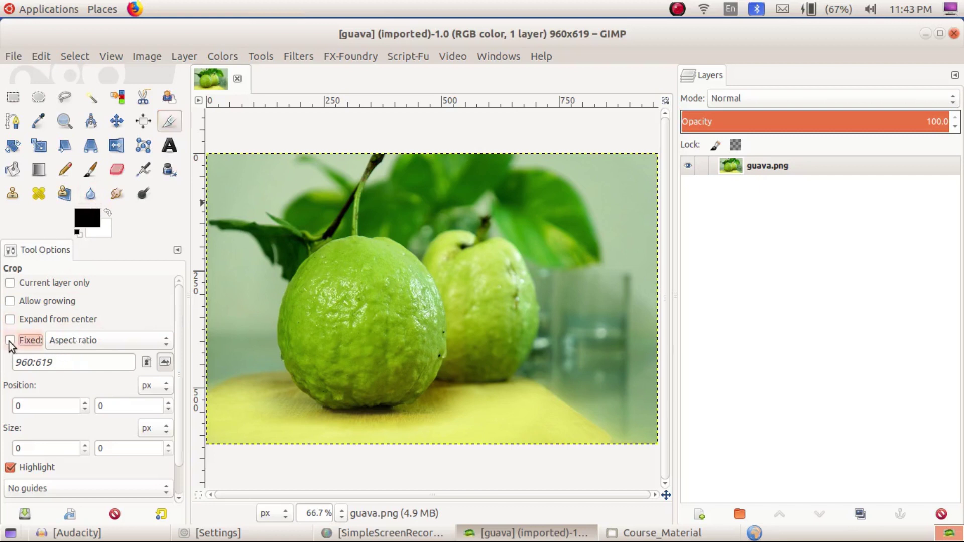
- Enter 4:3 as the fixed crop aspect ratio in landscape orientation
drag(63, 366, 14, 363)
text(4:)
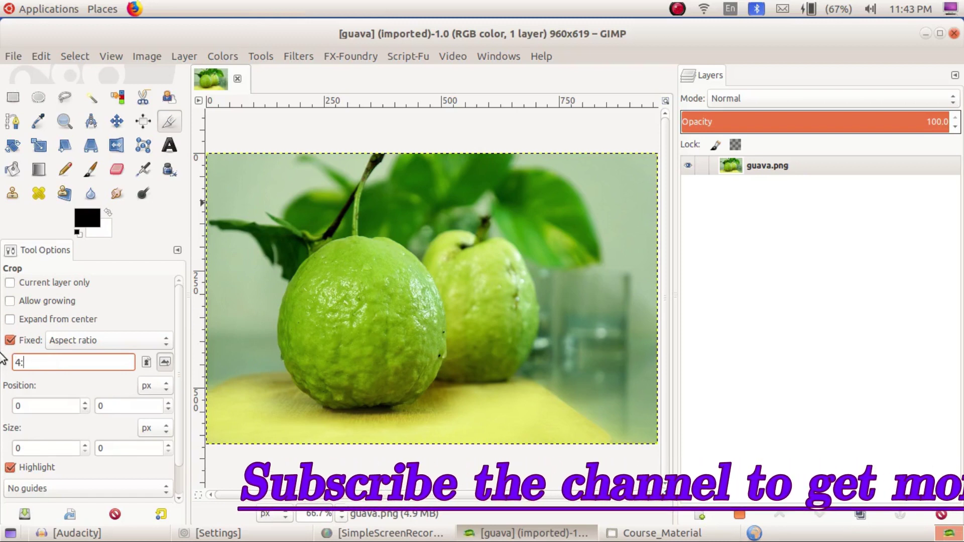
text(3)
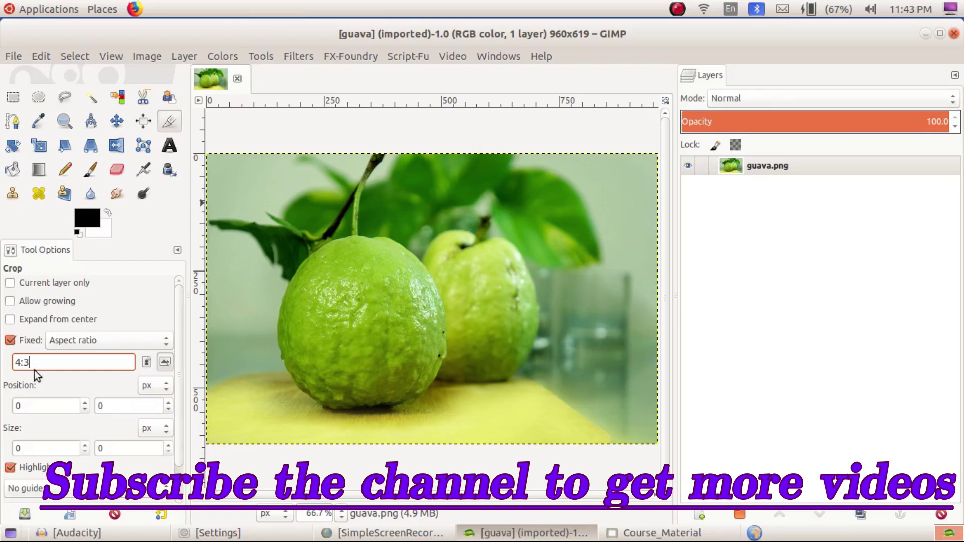
key(BackSpace)
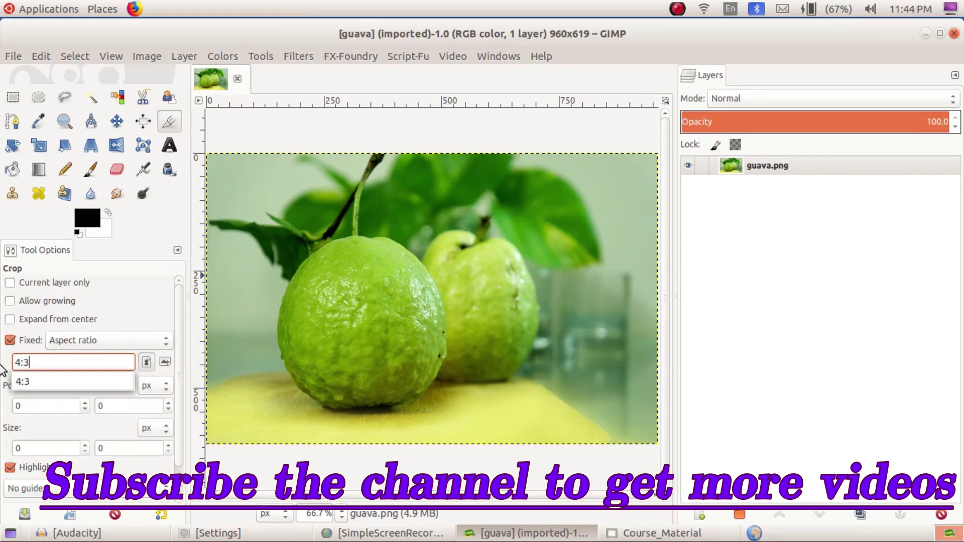
click(63, 360)
click(146, 364)
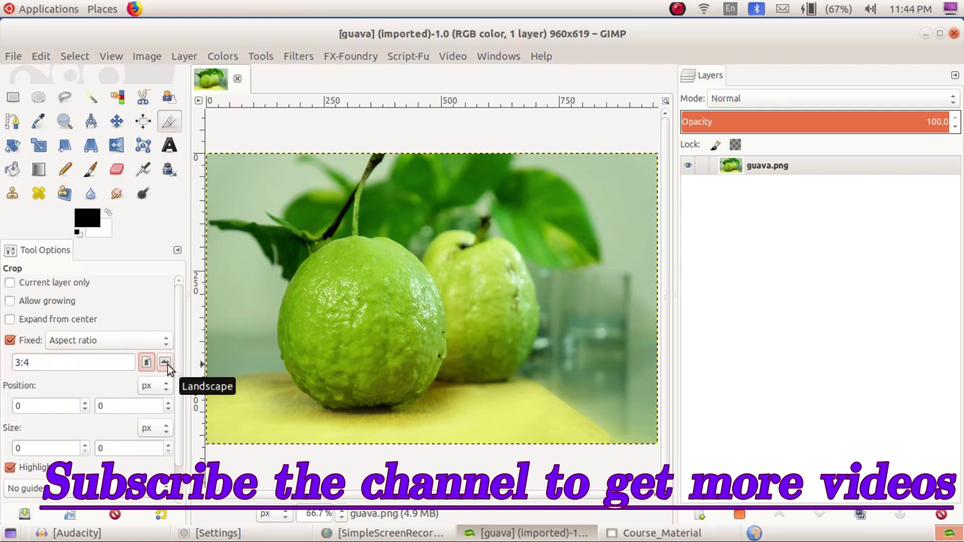
click(165, 364)
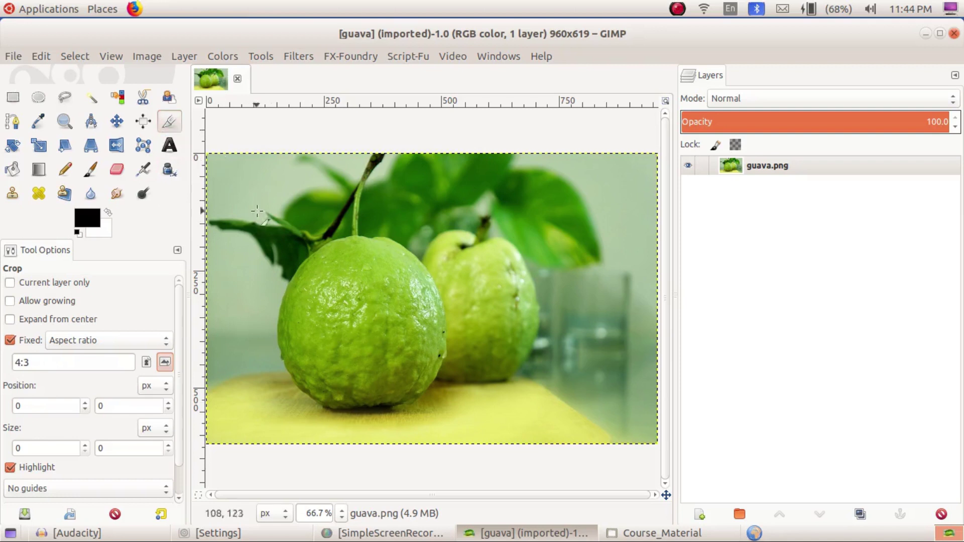
- Draw a 4:3 crop rectangle of 779×584 pixels framing both guavas
drag(243, 169, 480, 423)
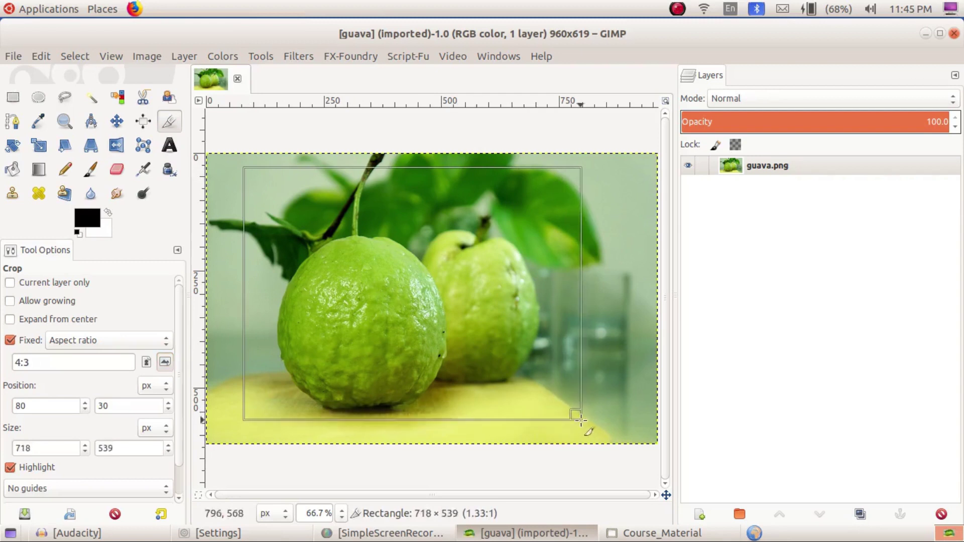
drag(480, 424, 585, 425)
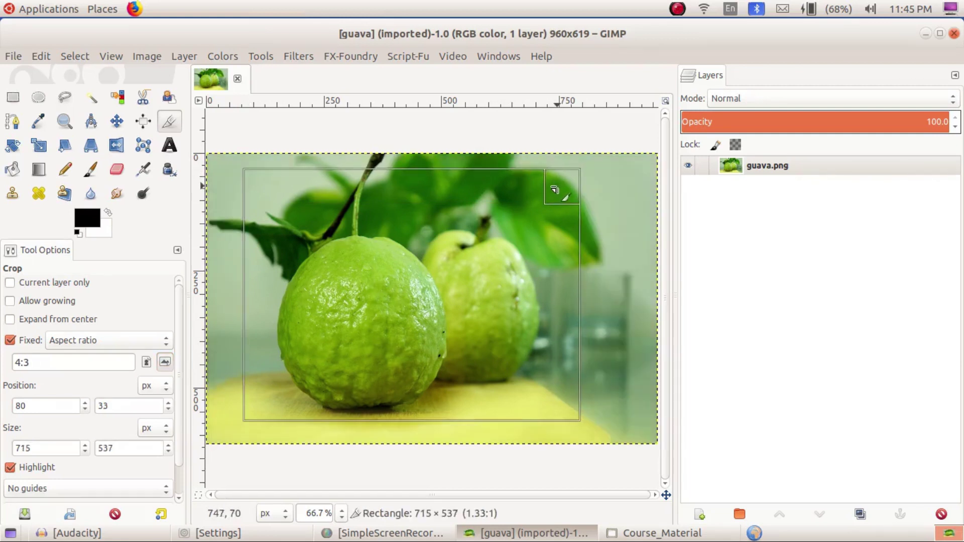
drag(558, 185, 556, 185)
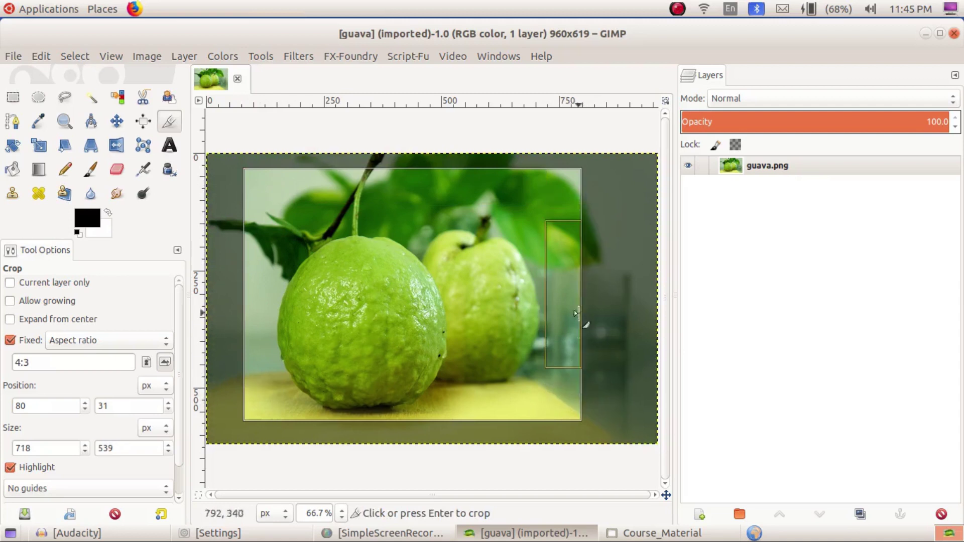
mouse_move(573, 281)
mouse_down()
mouse_move(581, 296)
mouse_move(577, 420)
mouse_up()
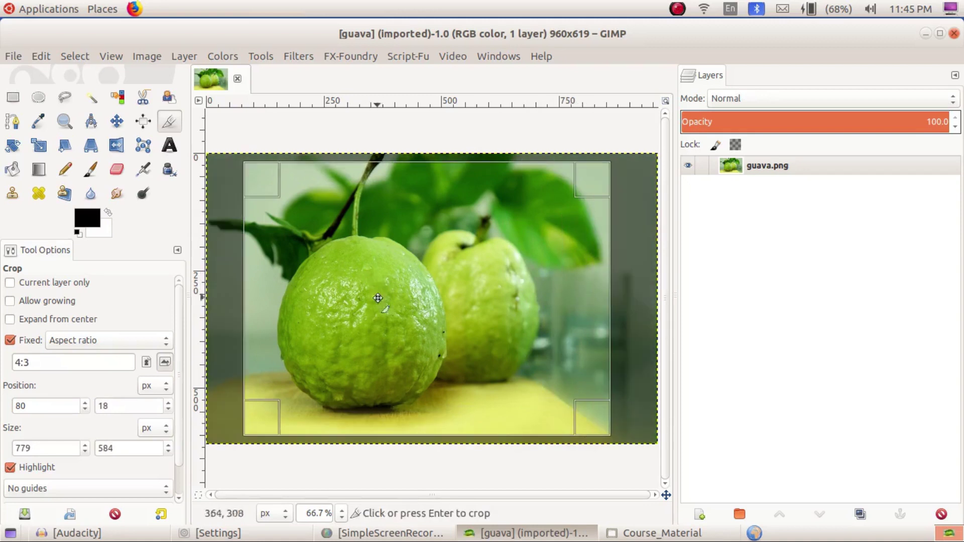
click(146, 56)
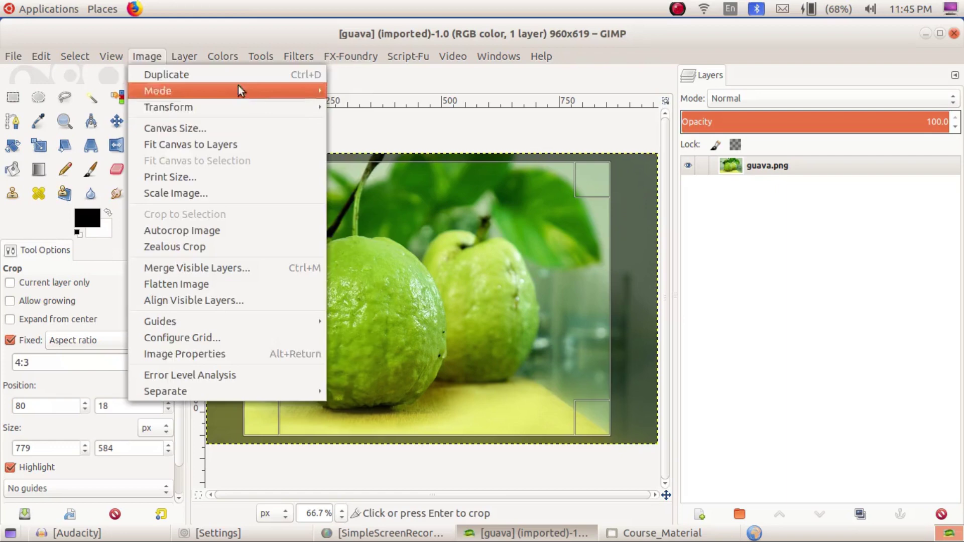
- Enter a guava image size of width 400 and height 300 pixels in Scale Image
click(176, 194)
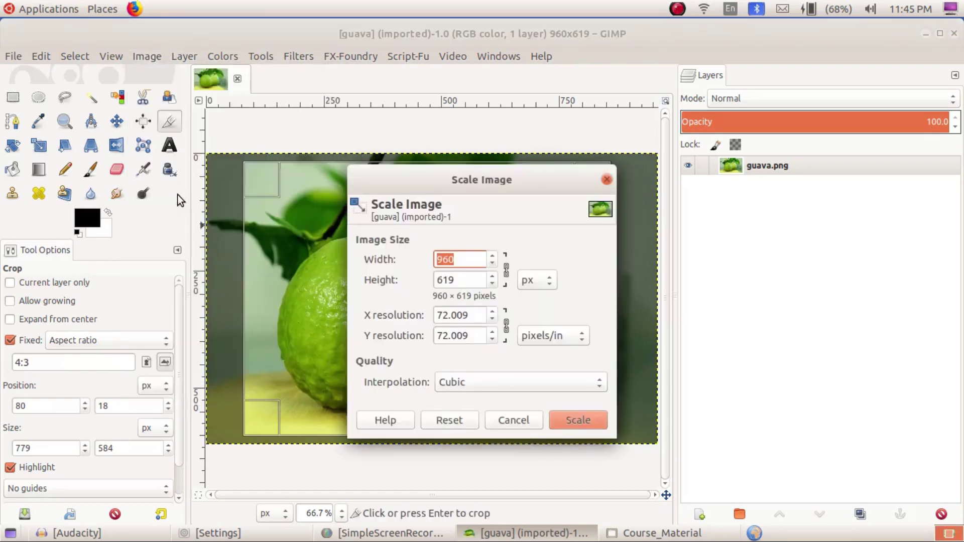
drag(483, 180, 640, 180)
click(617, 259)
drag(617, 259, 572, 256)
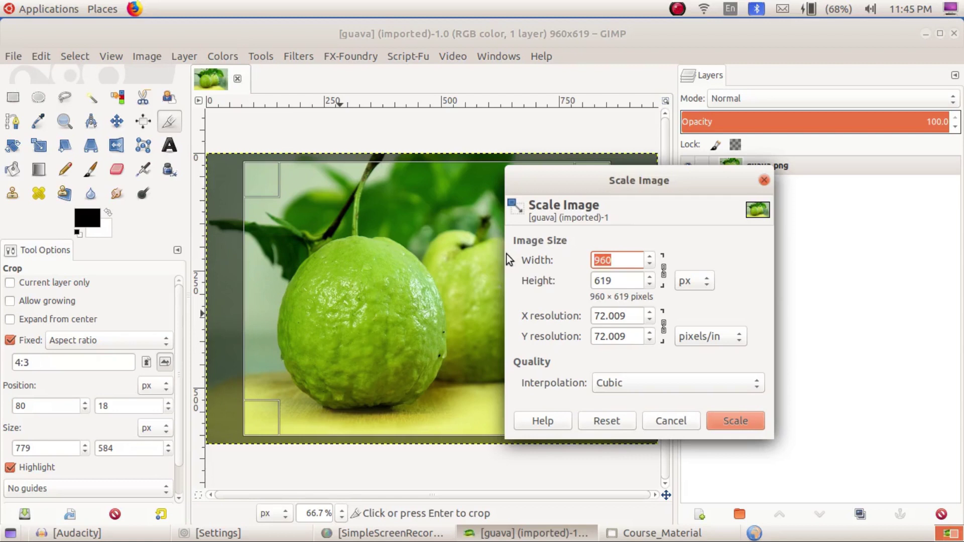
text(400)
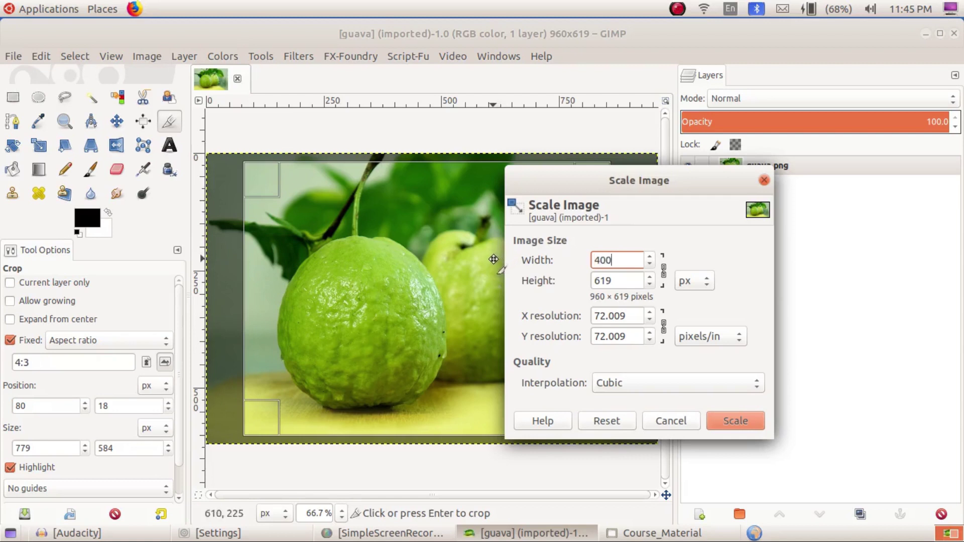
drag(620, 280, 594, 282)
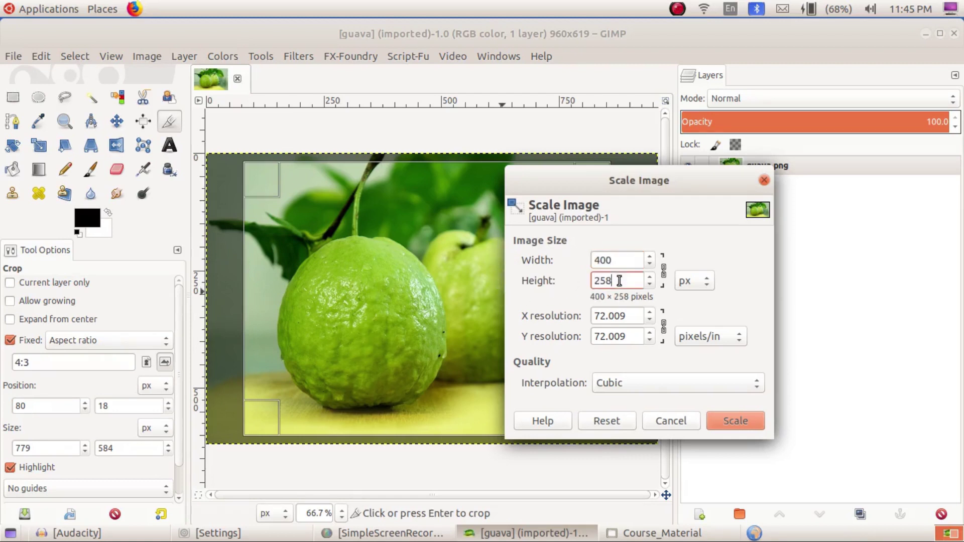
drag(610, 281, 581, 282)
text(300)
click(664, 272)
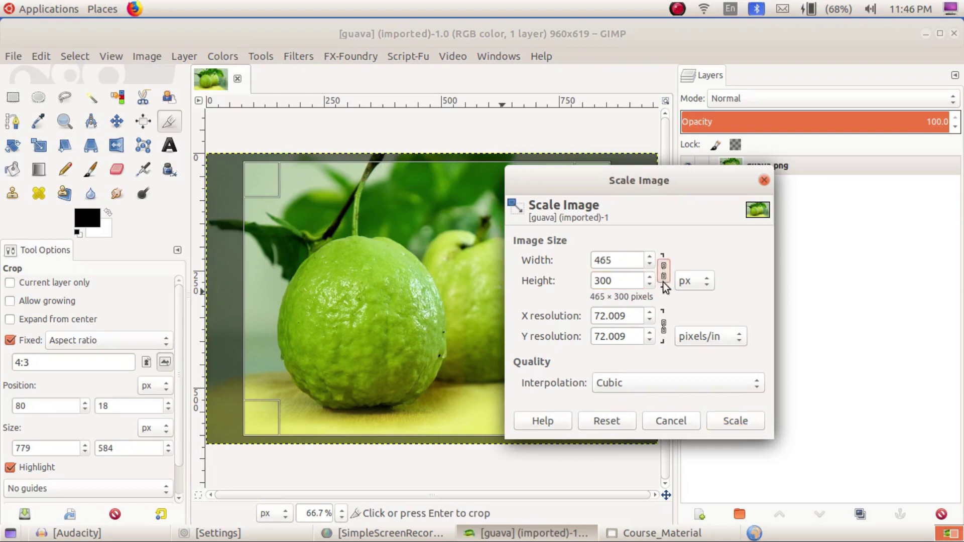
click(664, 274)
text(400)
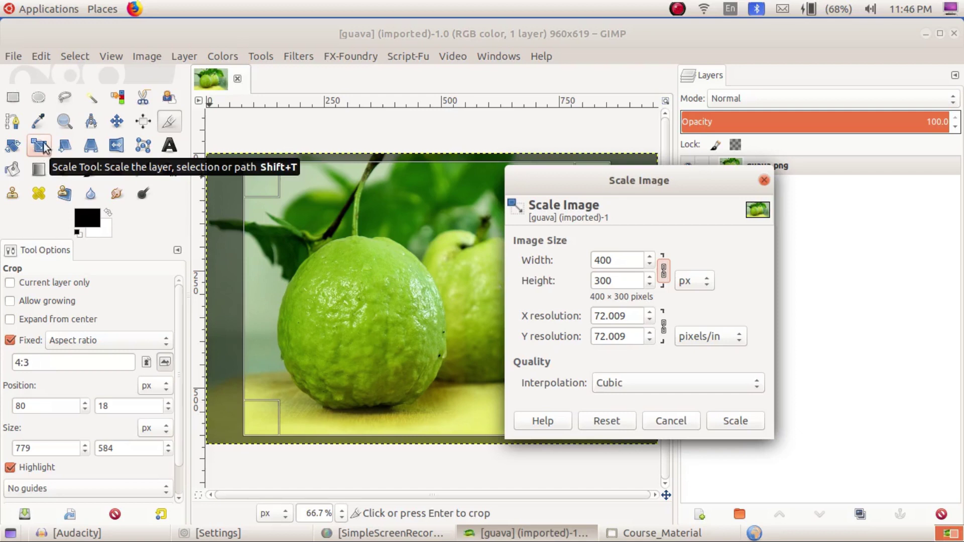
- Apply the 400×300 pixel scaling to the guava image
click(40, 147)
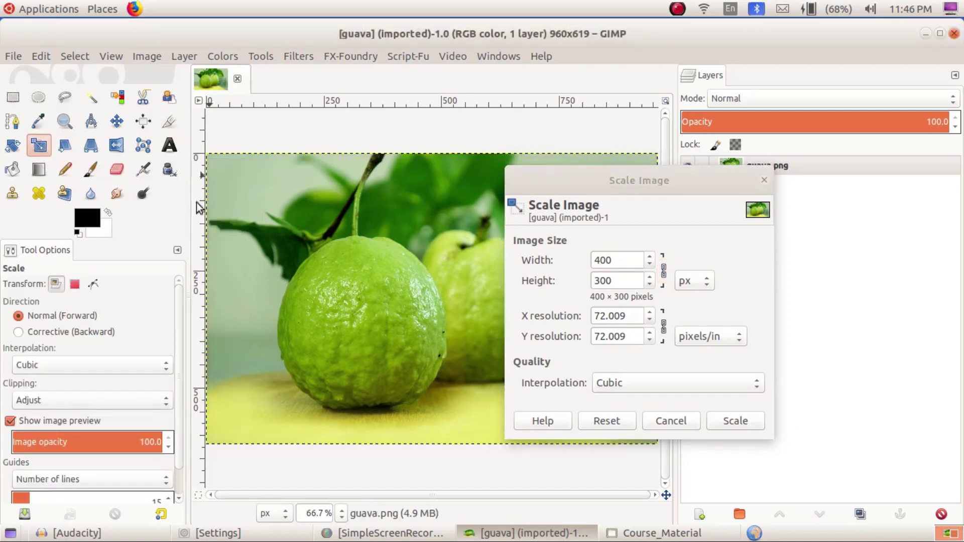
drag(661, 186, 687, 190)
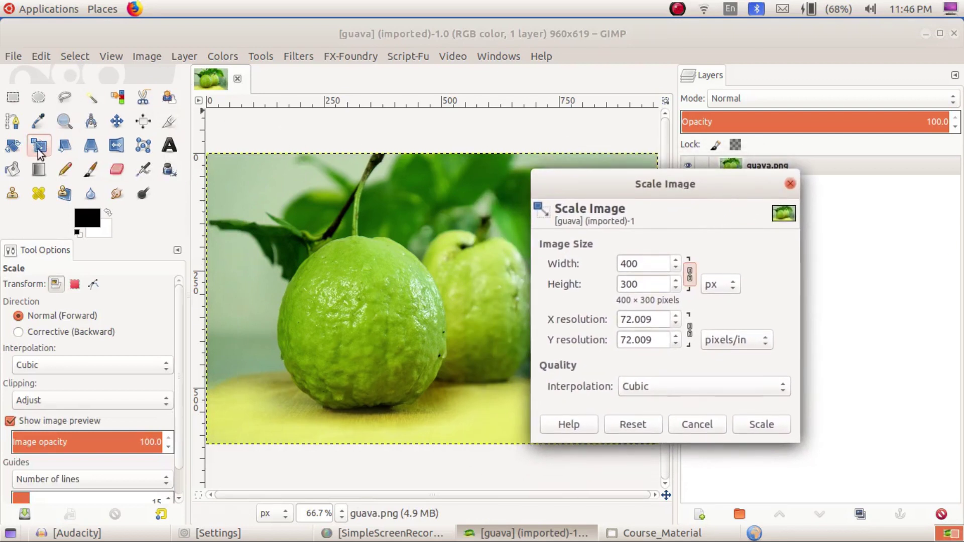
click(110, 59)
mouse_move(147, 56)
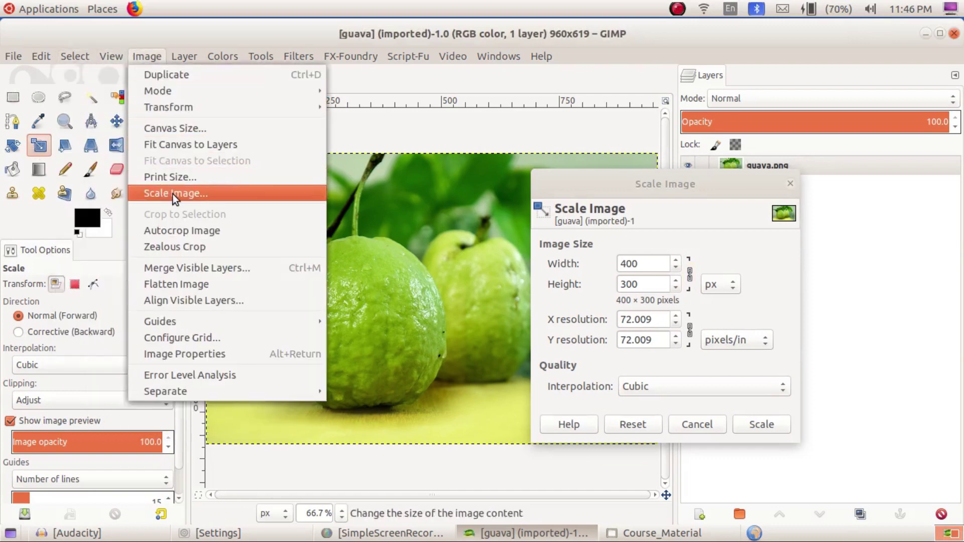
click(703, 192)
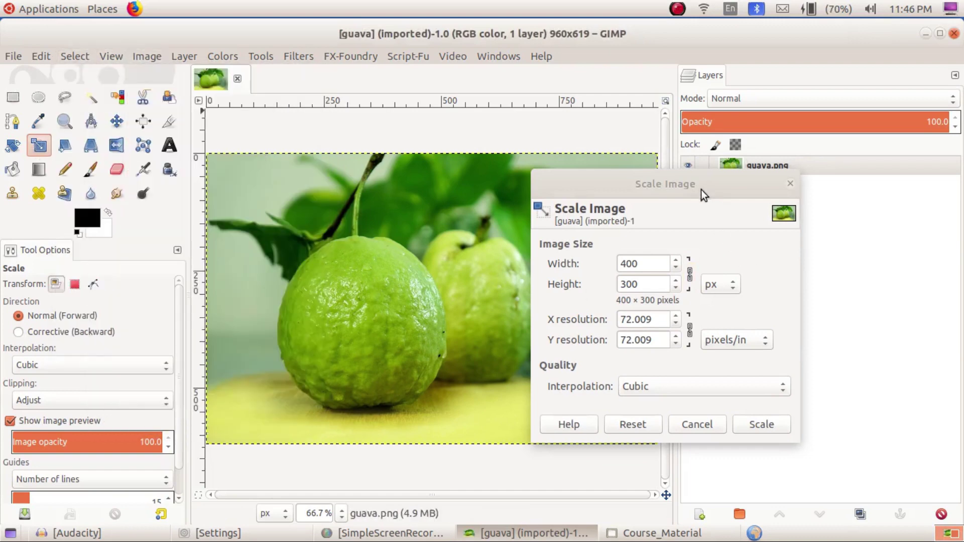
click(761, 425)
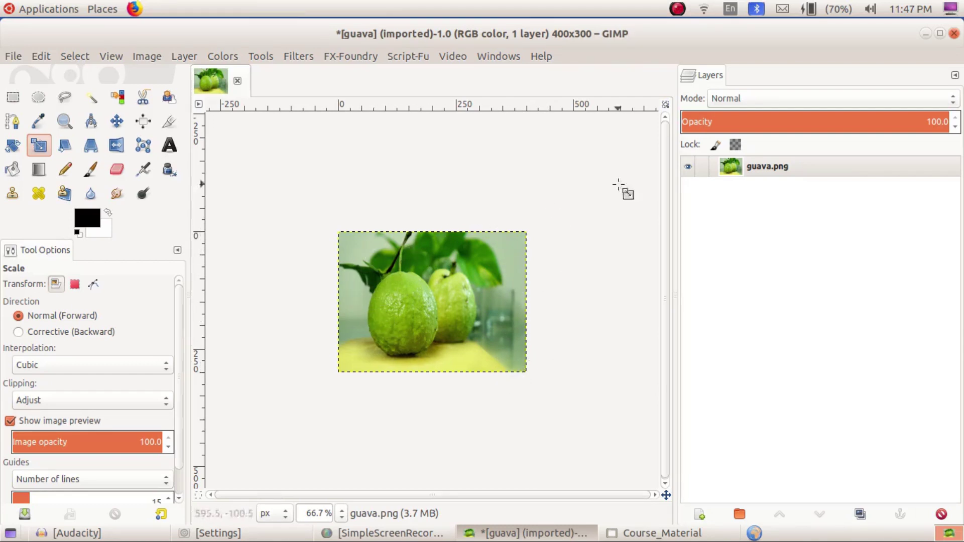
- Export the guava image as guava.png into a new 'photos' folder in the course folder
key(ctrl+shift+e)
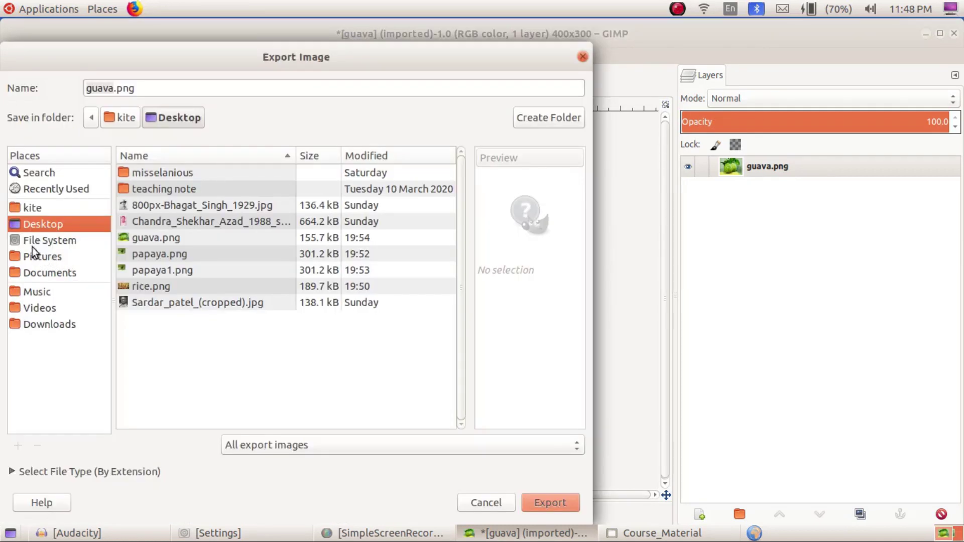
click(41, 209)
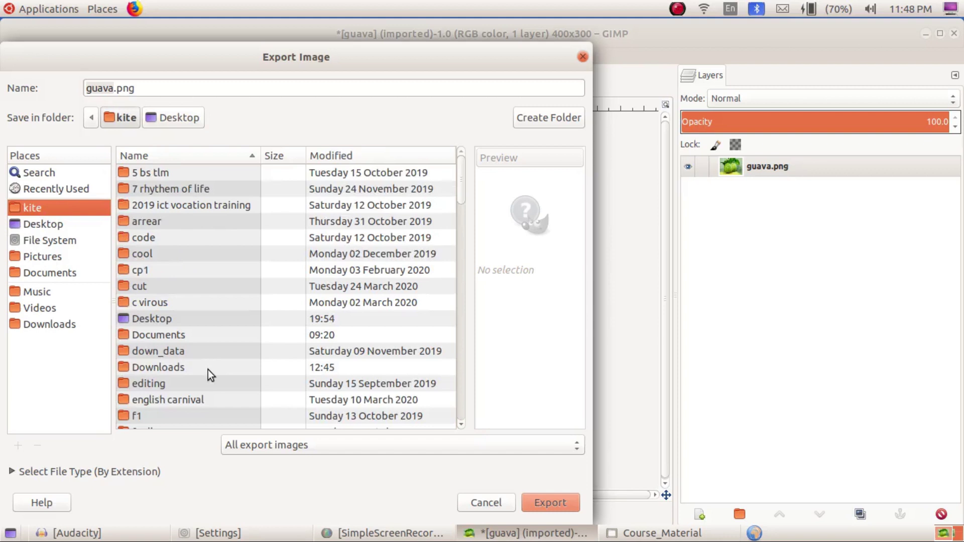
double_click(168, 275)
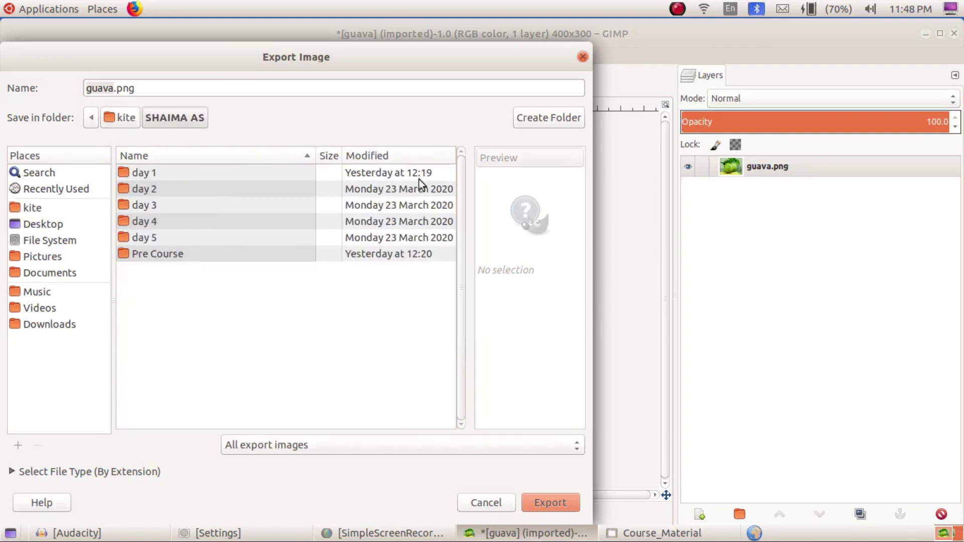
click(540, 118)
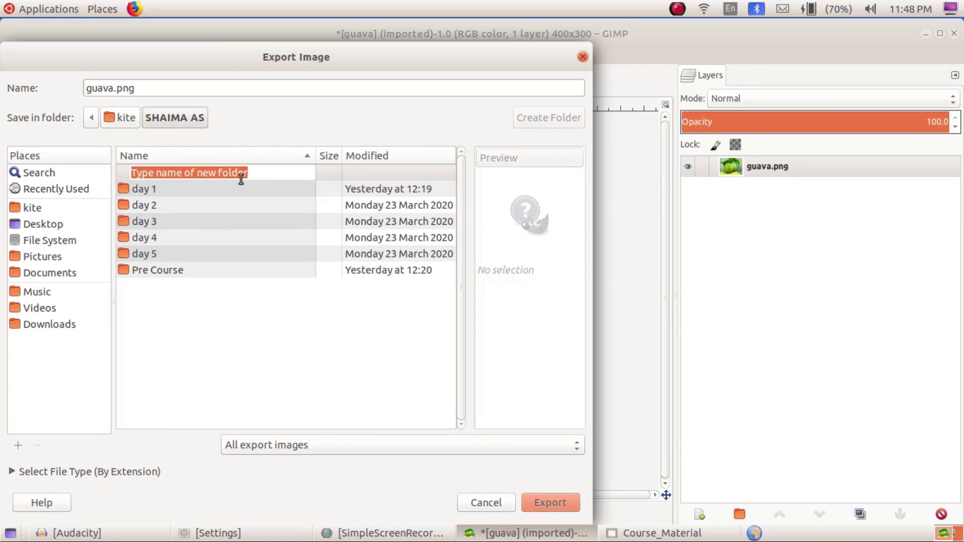
text(photos)
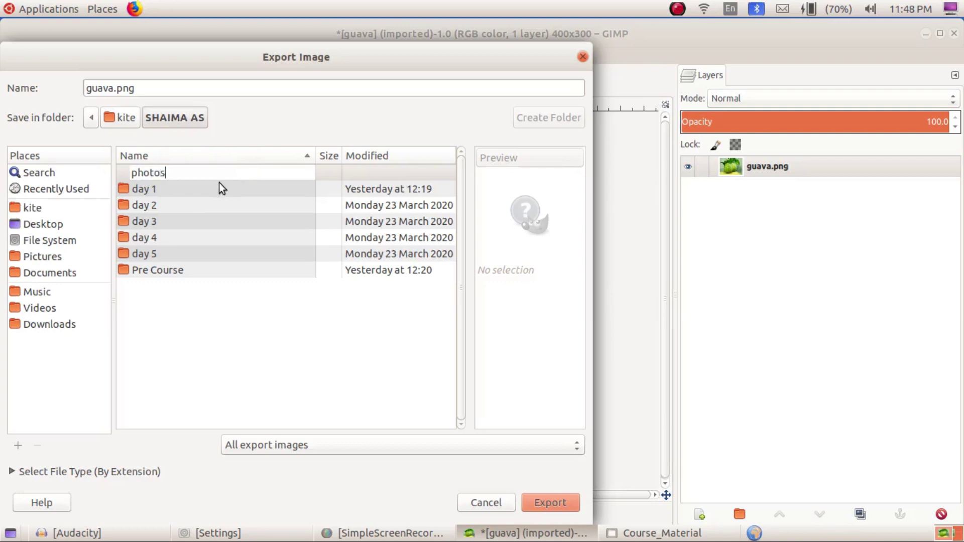
key(Return)
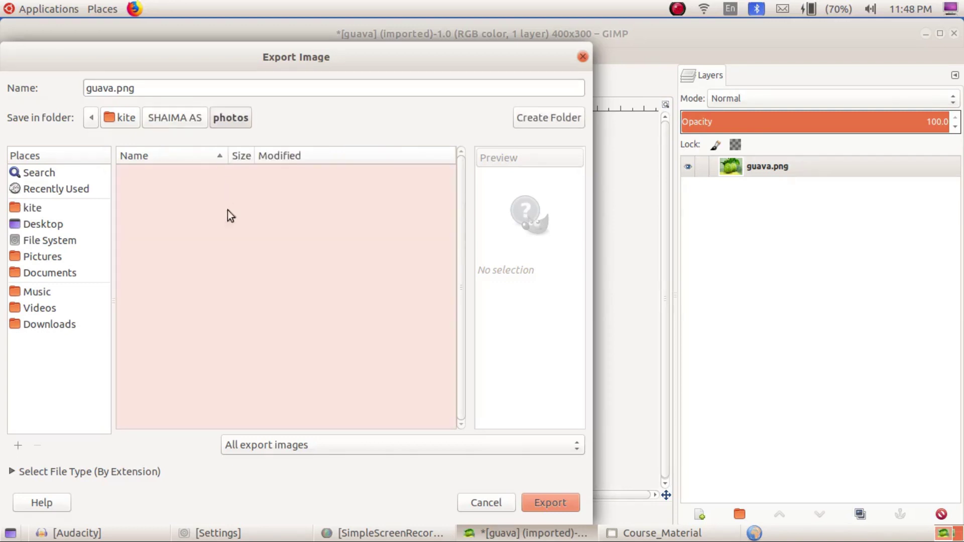
click(547, 503)
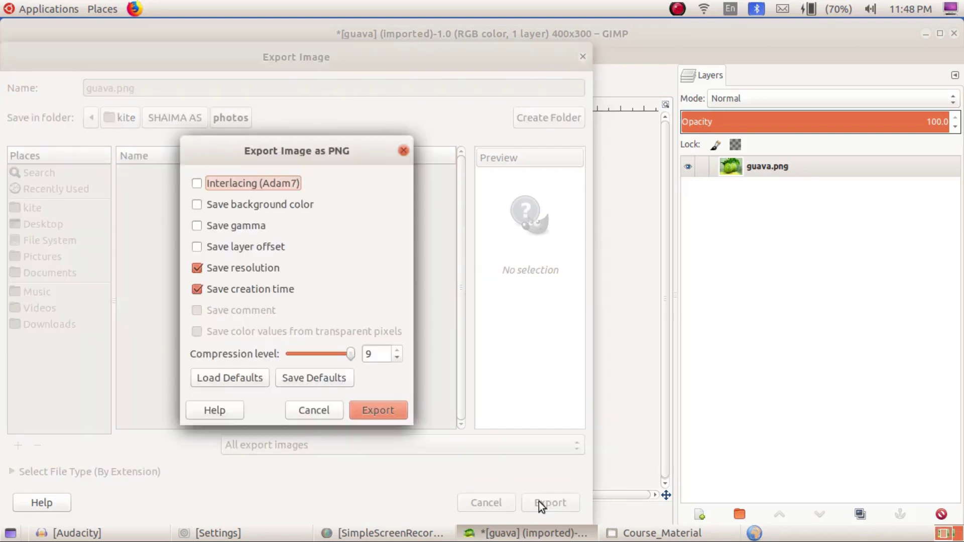
click(377, 413)
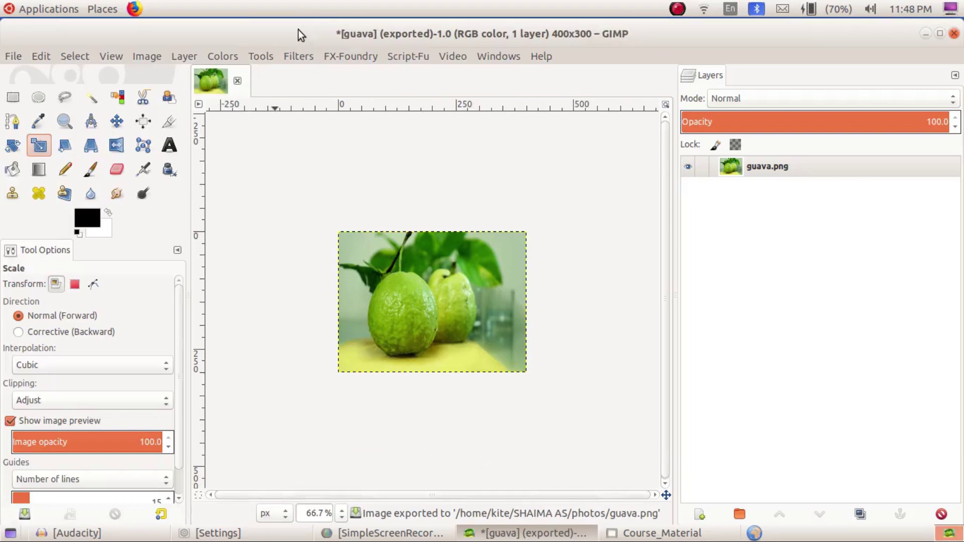
- Close the Course_Material file manager window
drag(296, 33, 320, 34)
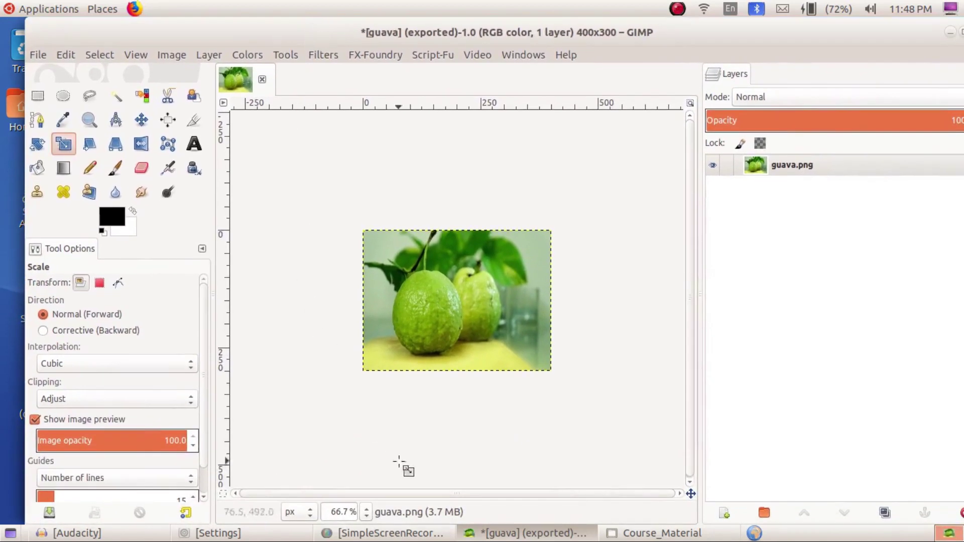
click(653, 534)
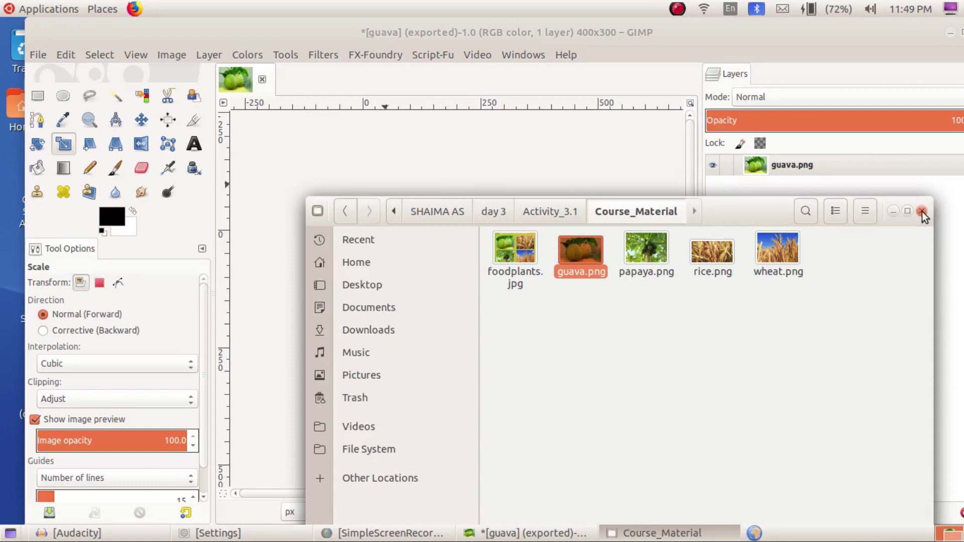
click(922, 212)
- Open papaya.png from Activity_3.1 > Course_Material
click(38, 55)
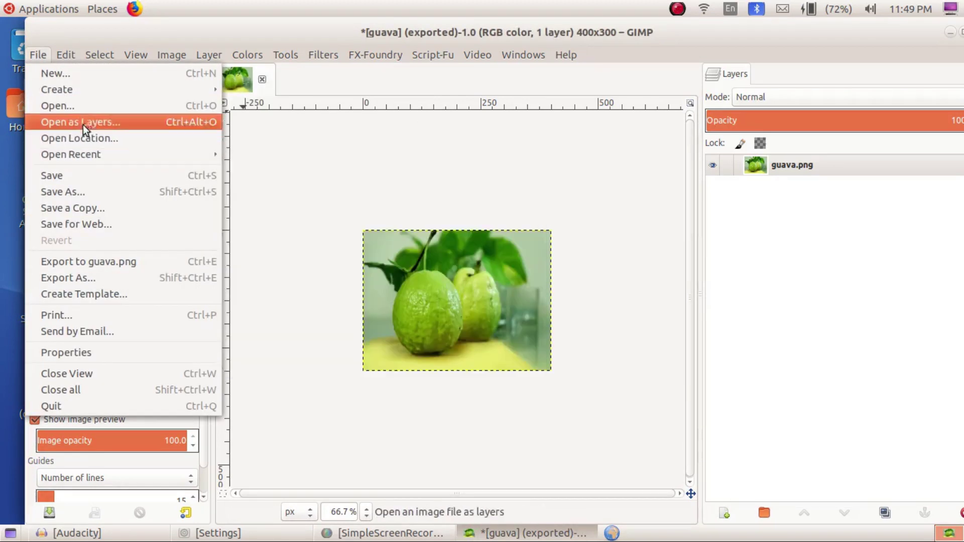
click(90, 108)
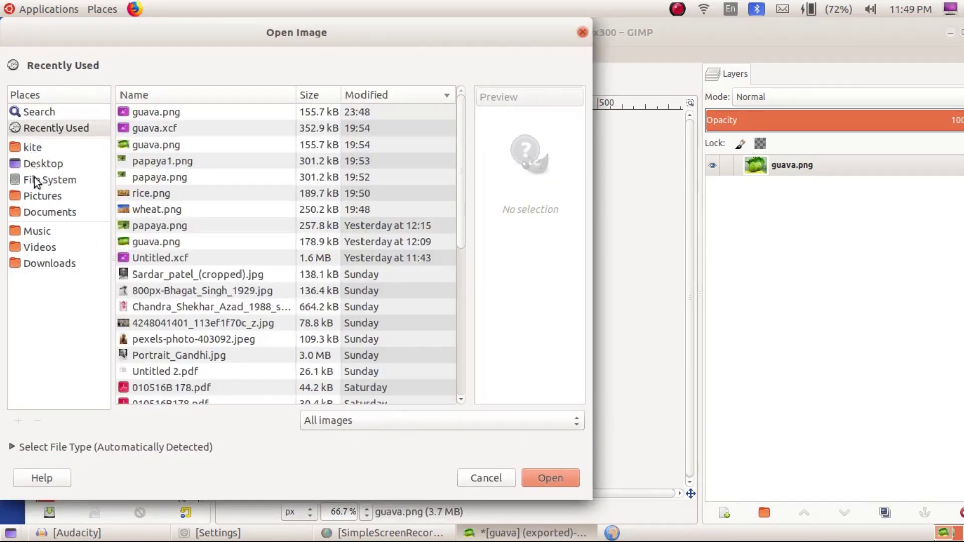
click(33, 147)
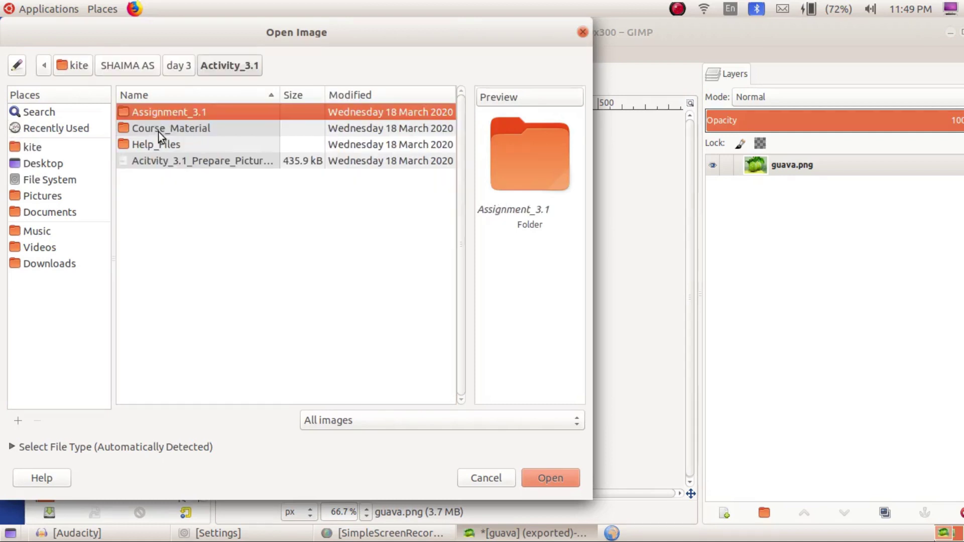
double_click(158, 131)
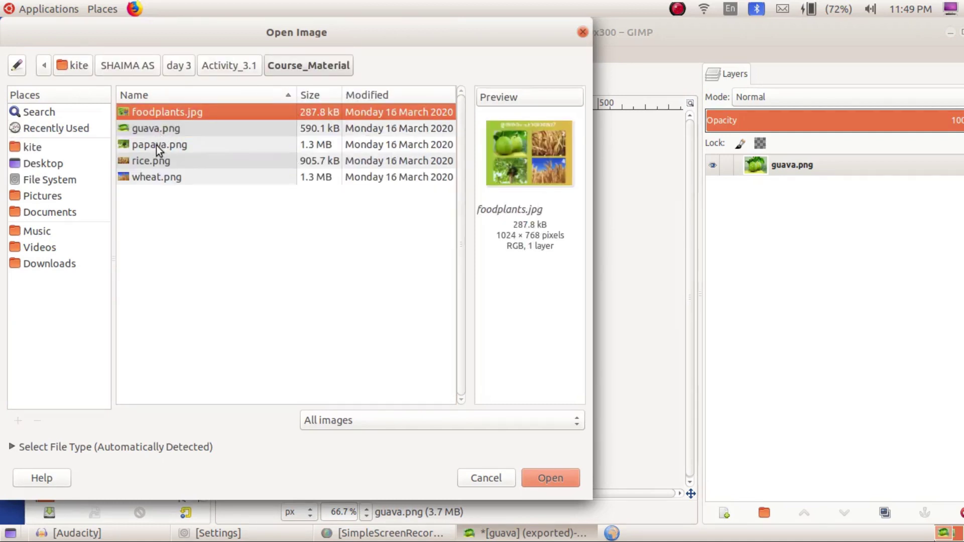
click(156, 146)
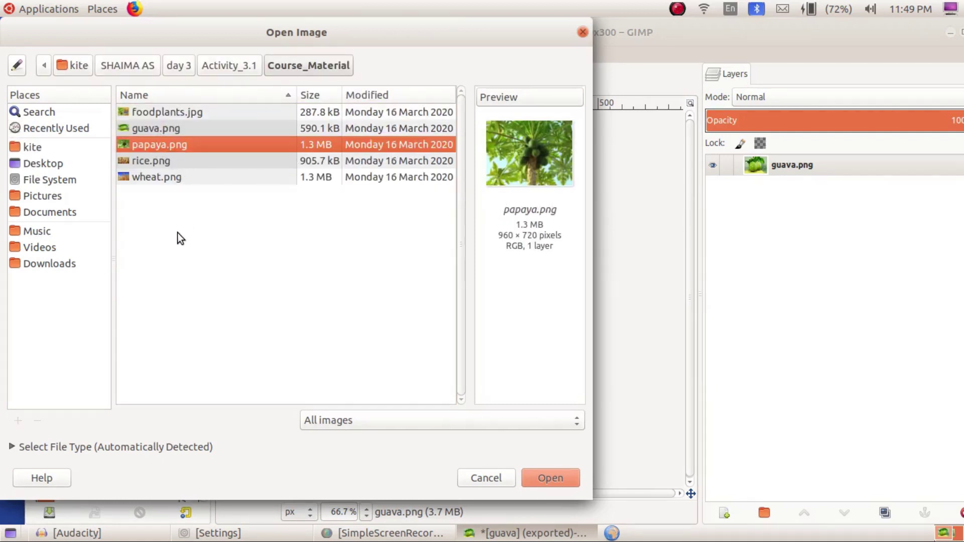
click(547, 476)
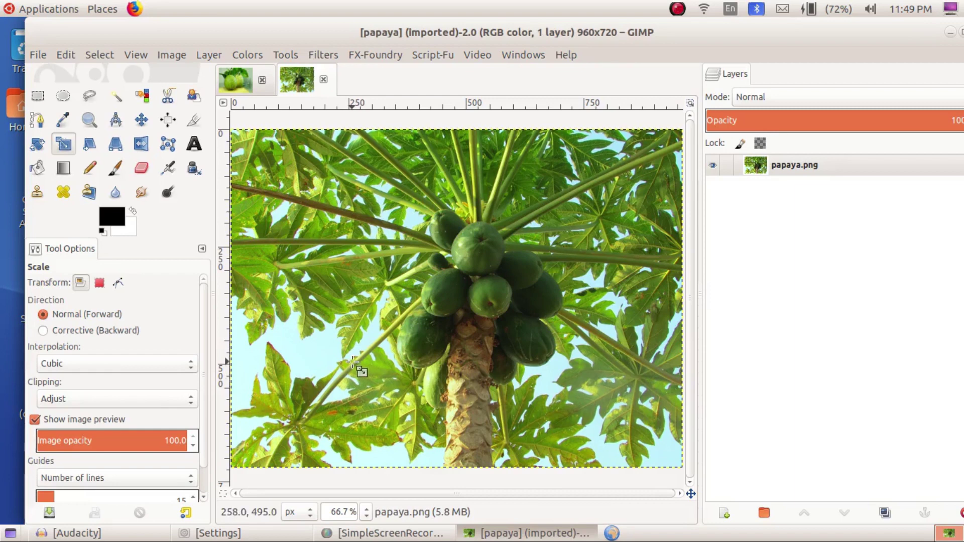
click(194, 121)
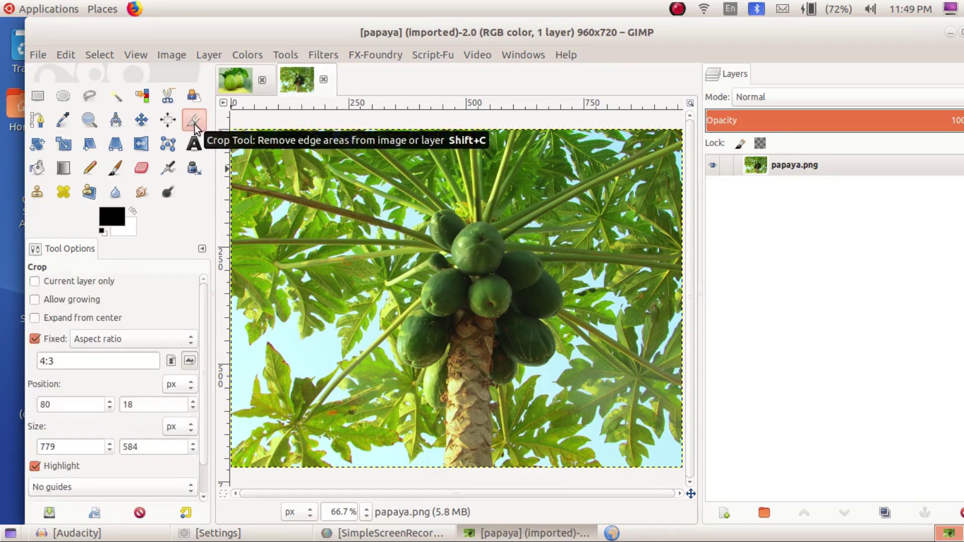
click(54, 339)
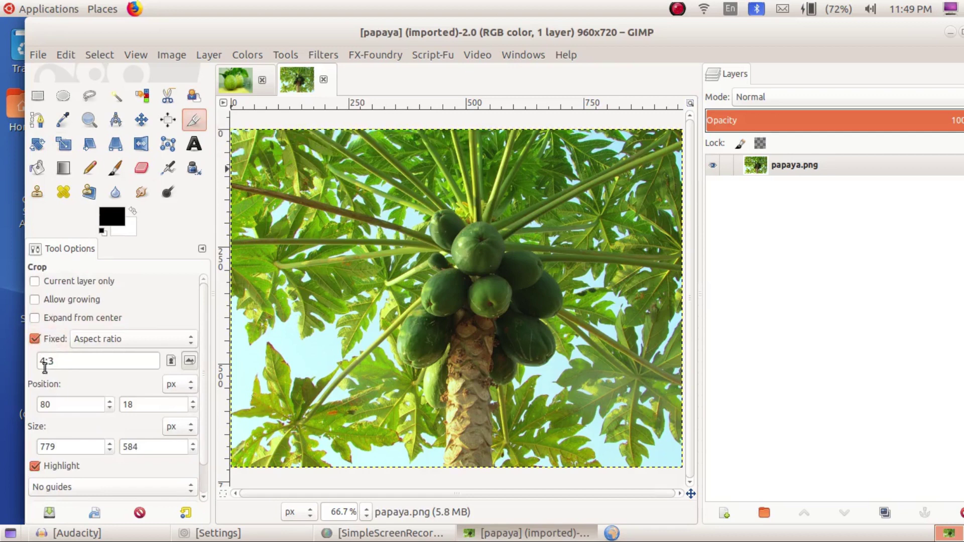
click(189, 362)
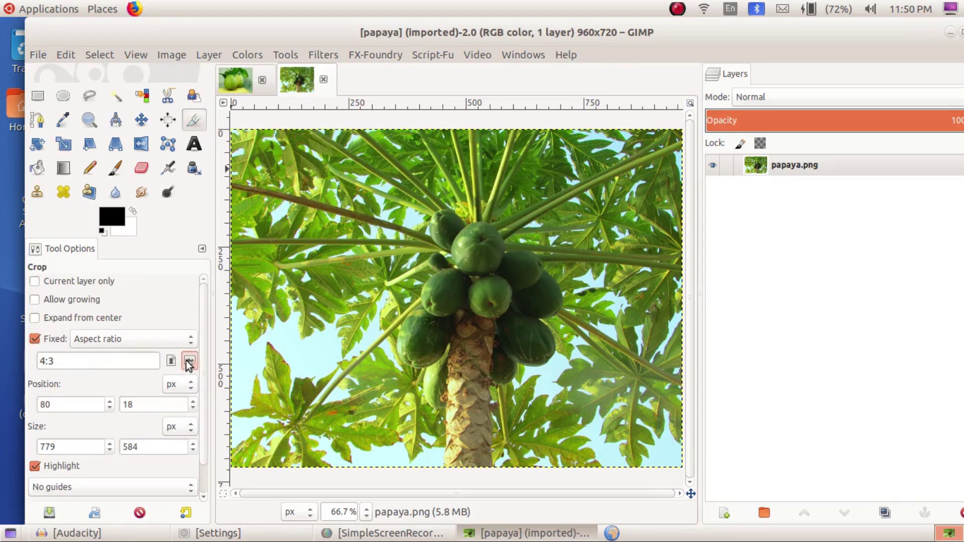
mouse_move(303, 177)
mouse_down()
mouse_move(310, 336)
mouse_move(621, 415)
mouse_up()
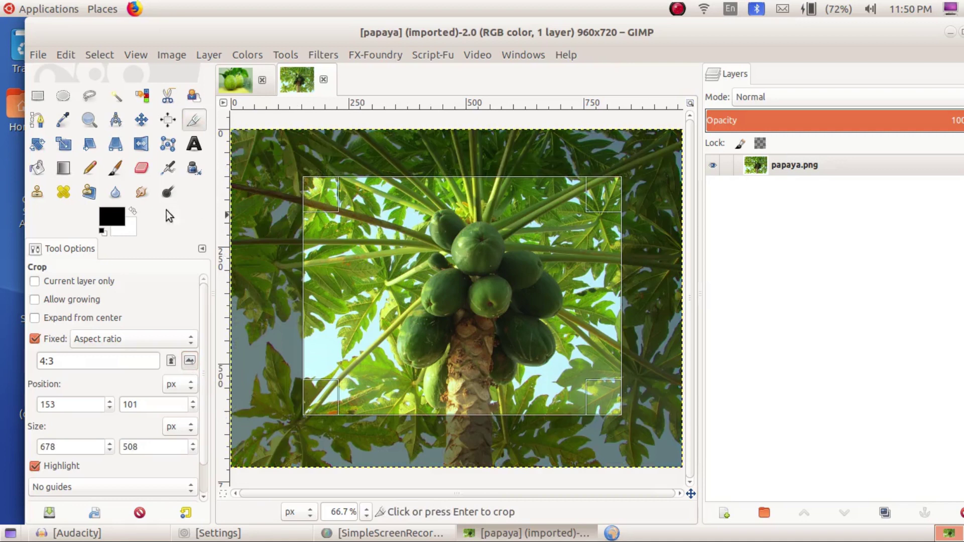
key(shift+s)
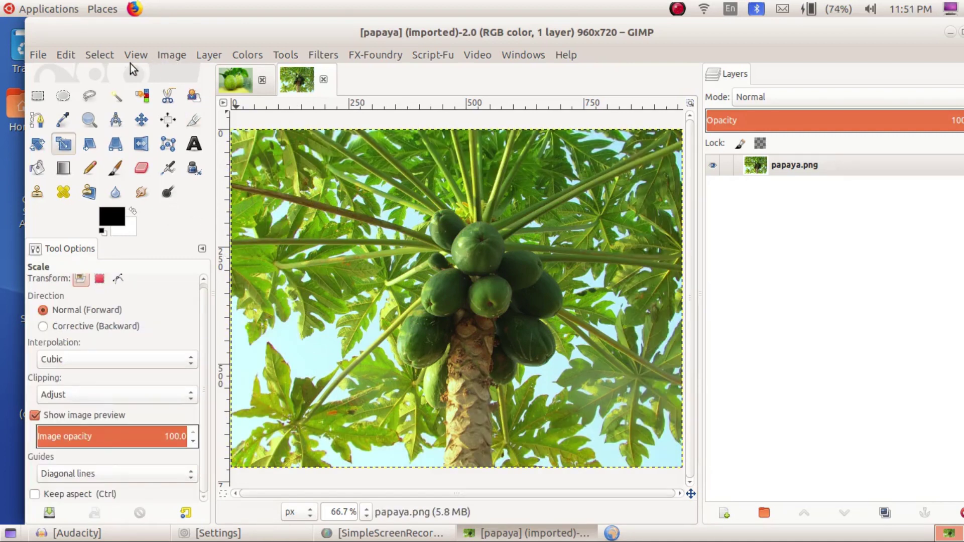
- Scale the papaya image to width 400 and height 300 pixels, chain linked
click(169, 55)
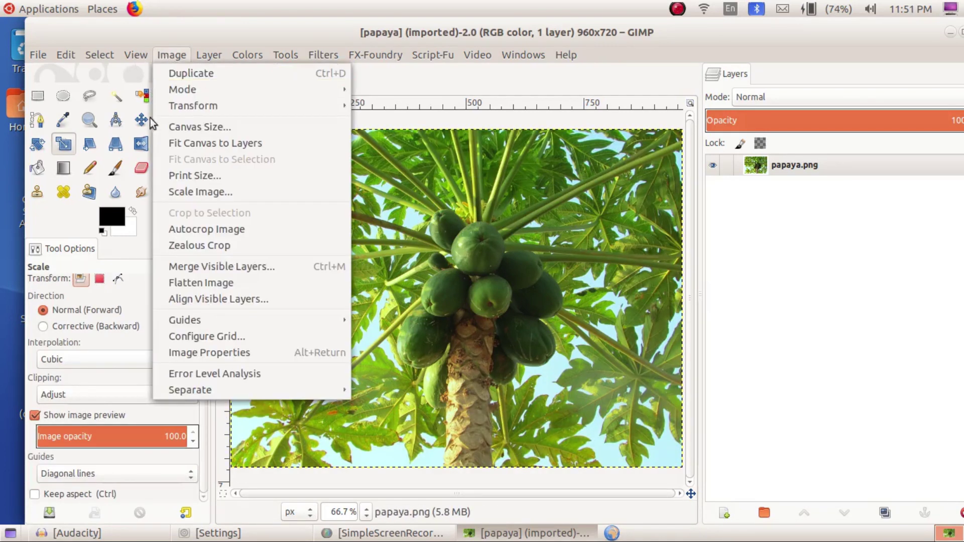
click(199, 193)
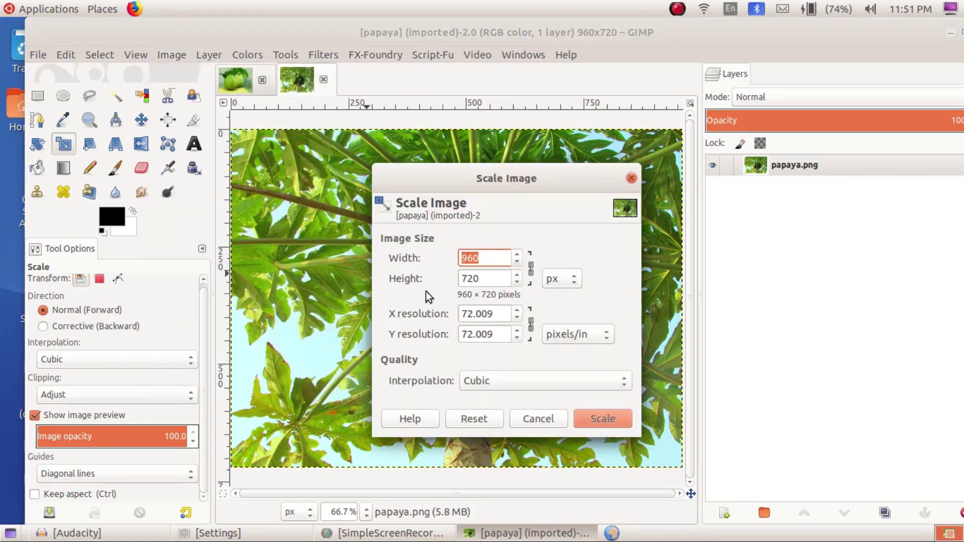
text(400)
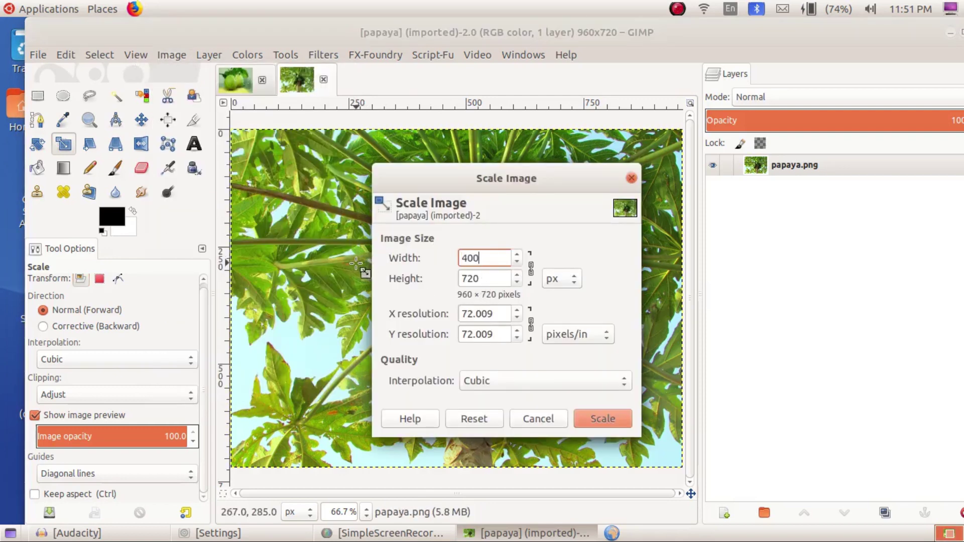
click(531, 269)
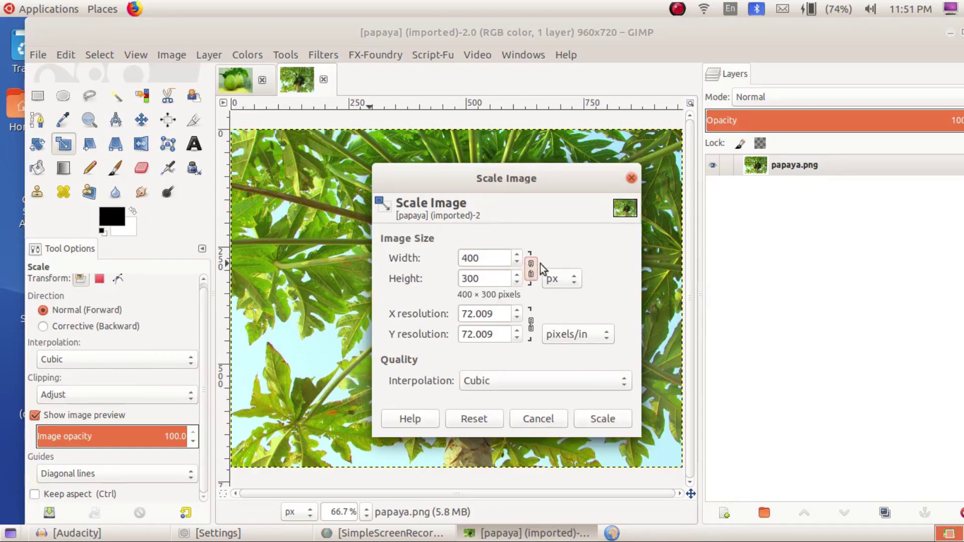
double_click(480, 282)
click(532, 267)
click(603, 418)
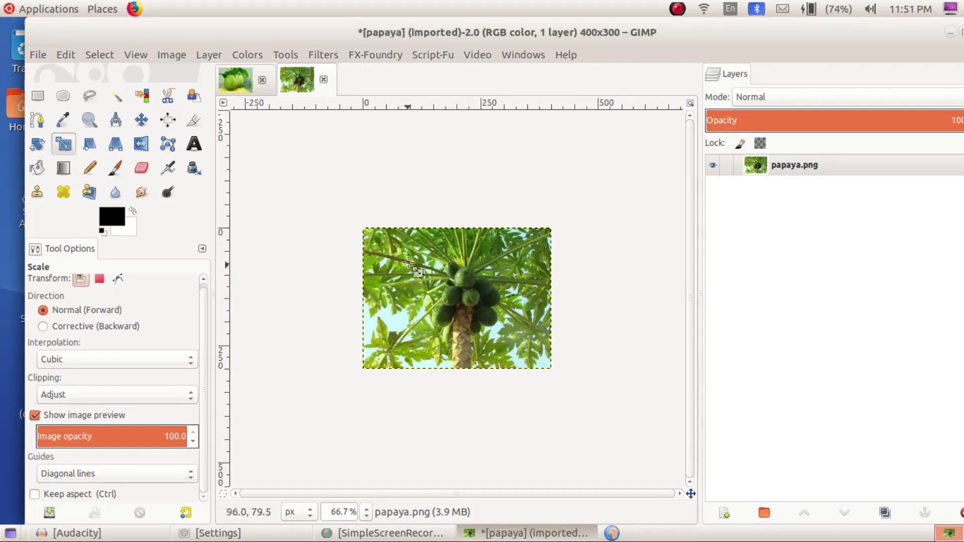
- Save the papaya image as papaya.xcf in the photos folder
click(40, 57)
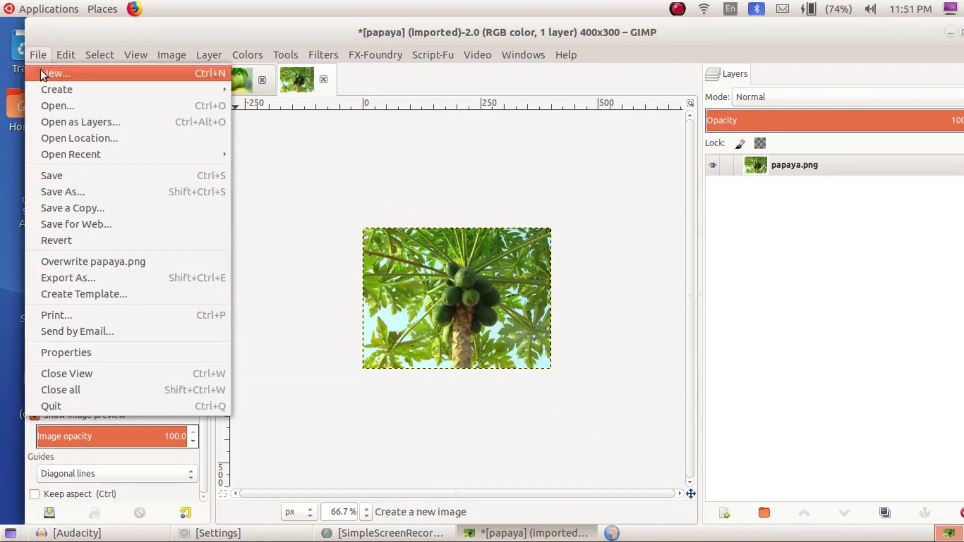
click(64, 176)
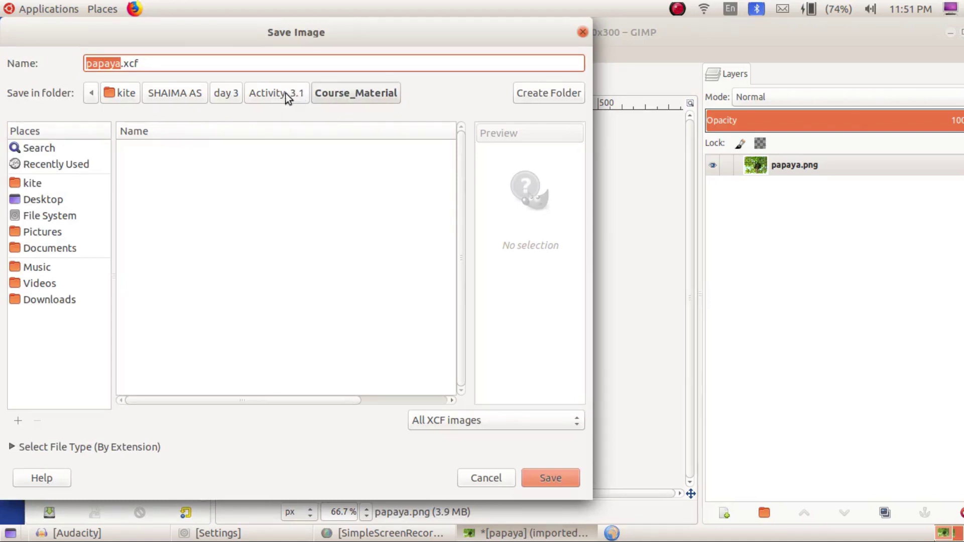
click(182, 92)
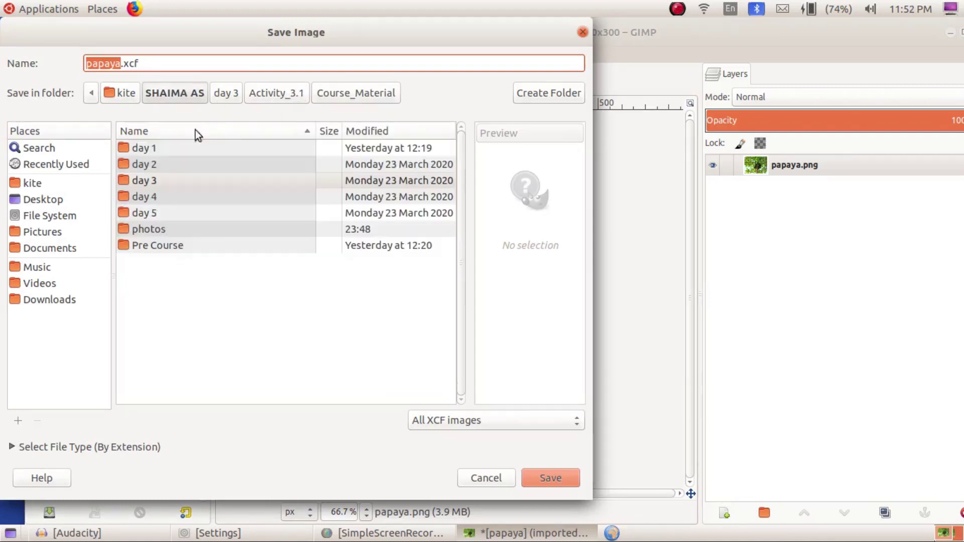
double_click(162, 229)
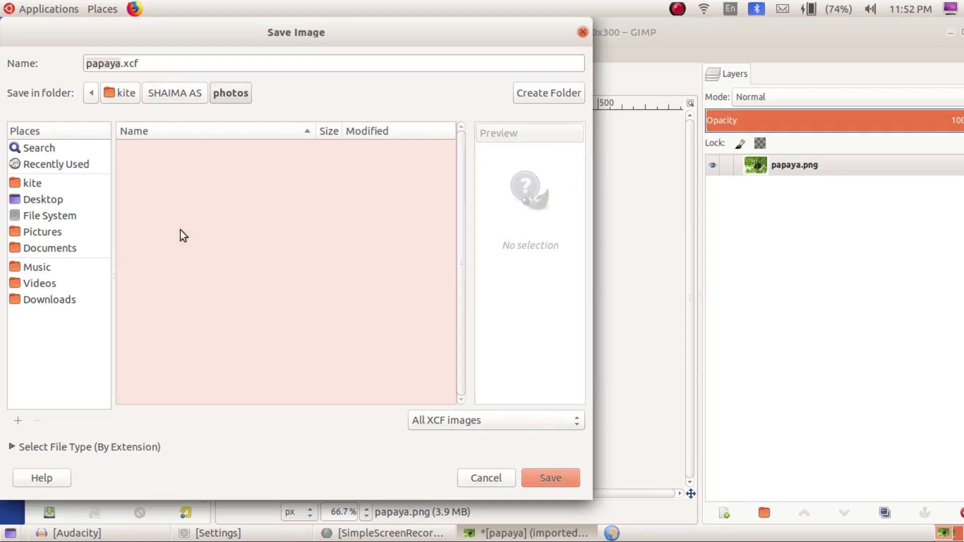
click(552, 479)
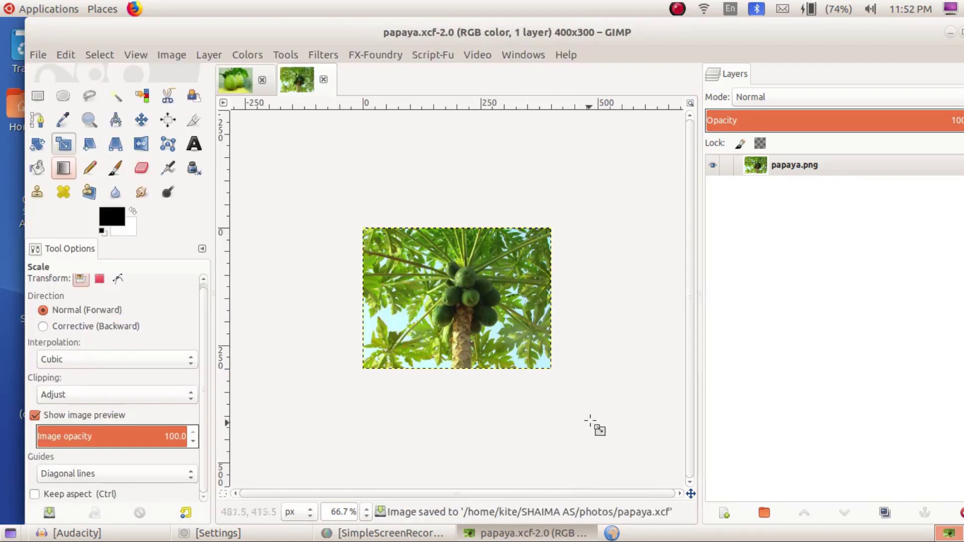
- Export the papaya image as papaya.png into the photos folder
click(38, 54)
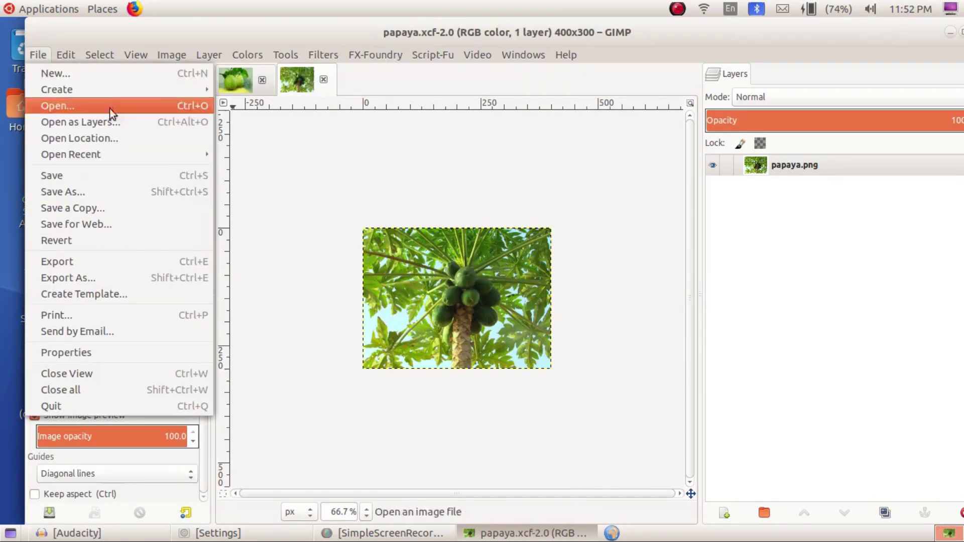
click(140, 277)
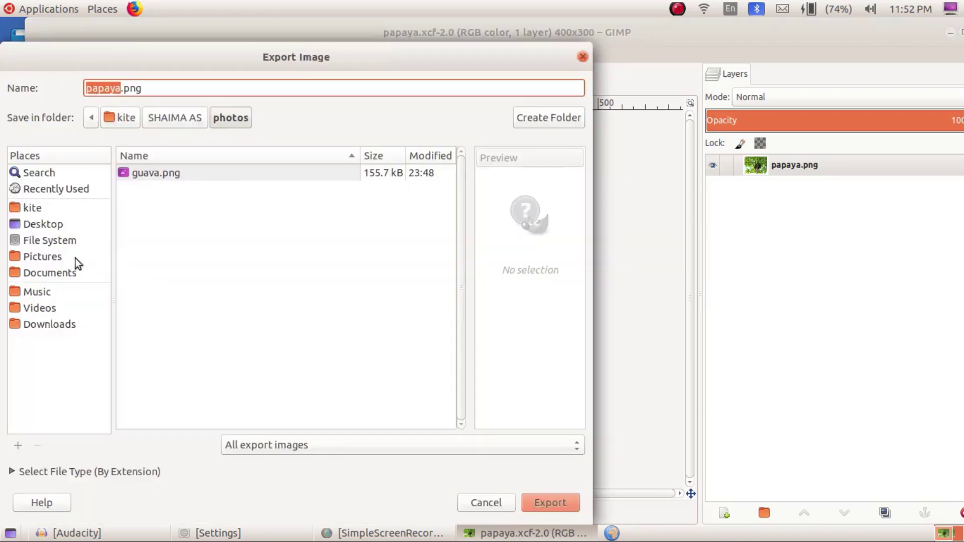
click(35, 207)
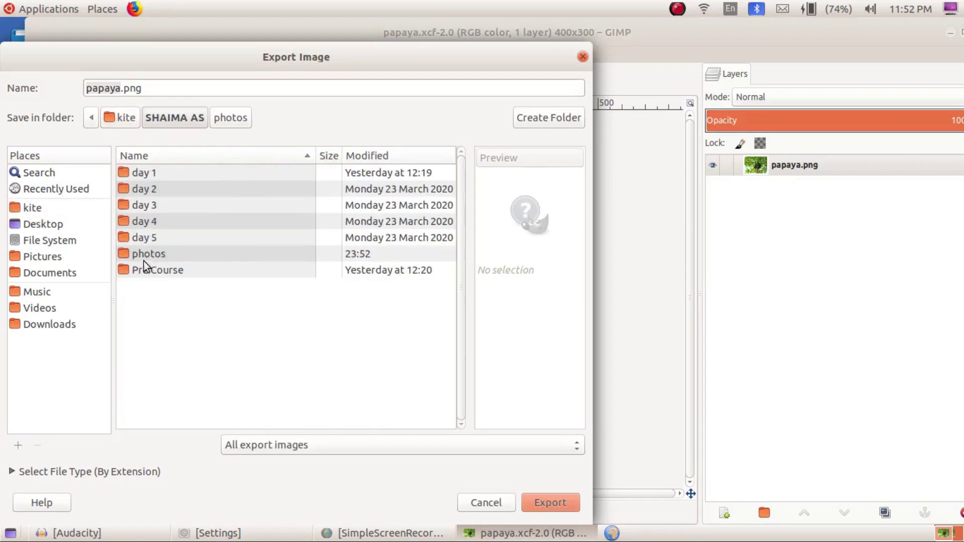
double_click(149, 252)
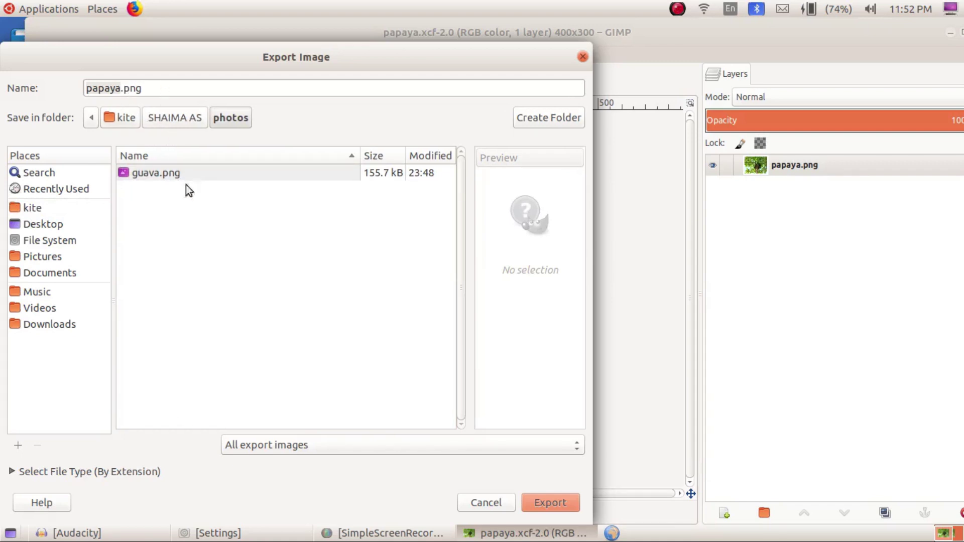
click(553, 502)
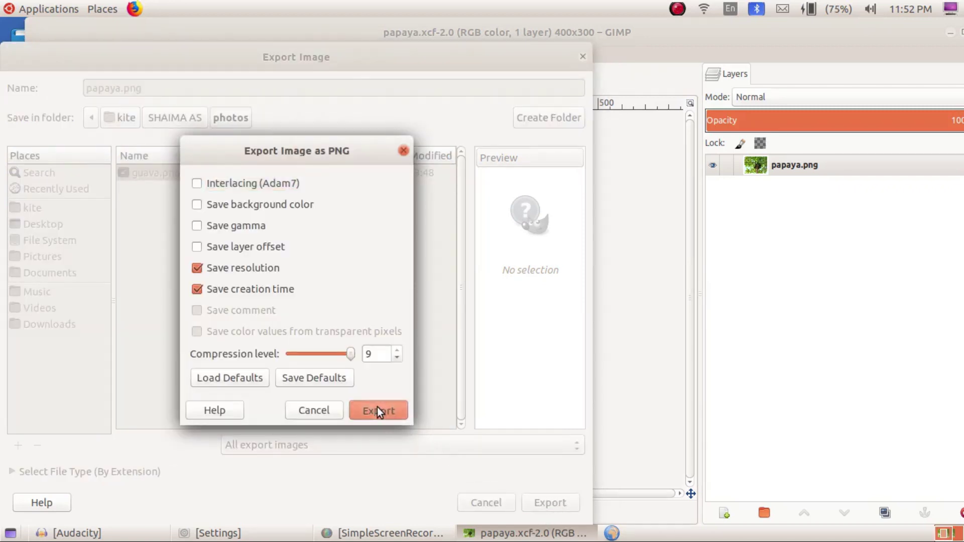
click(378, 409)
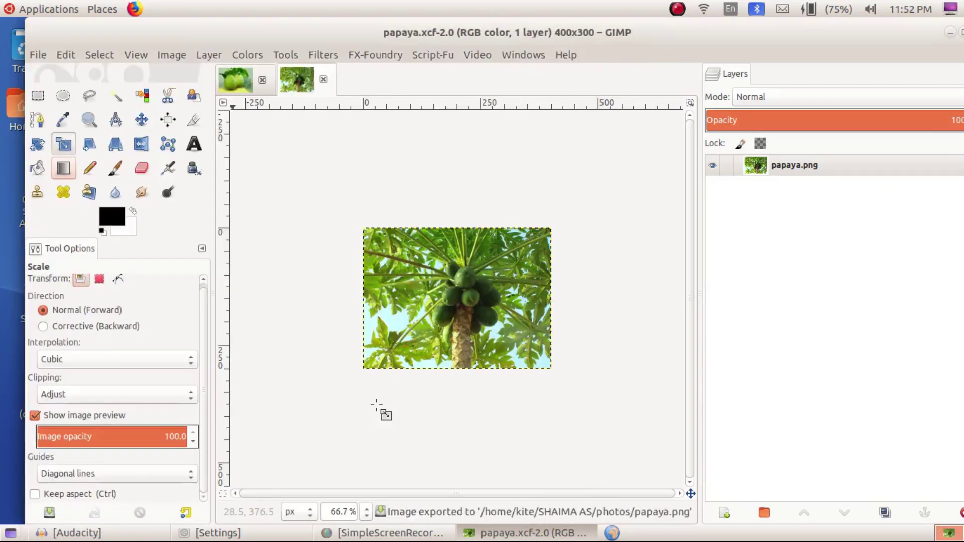
- Open rice.png as a new image
click(231, 80)
click(303, 81)
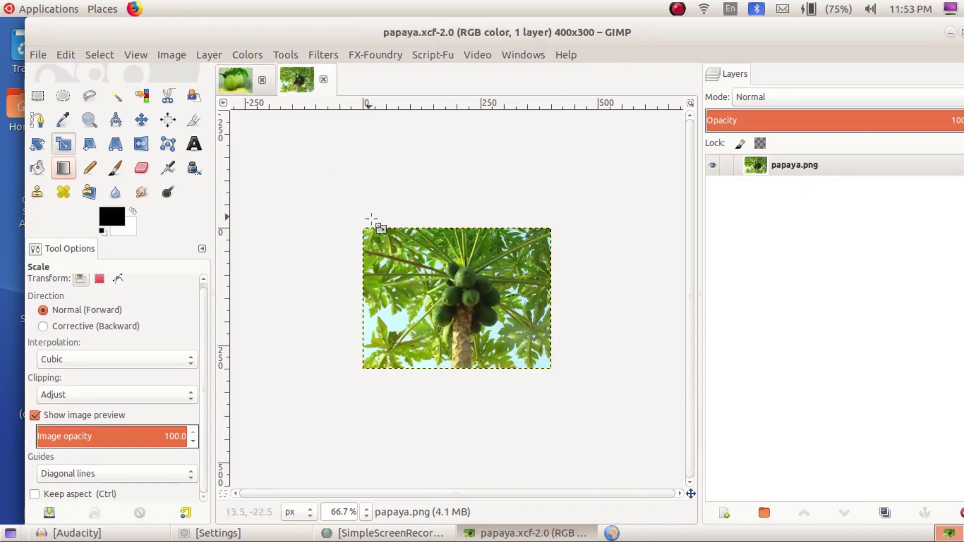
click(35, 55)
click(73, 98)
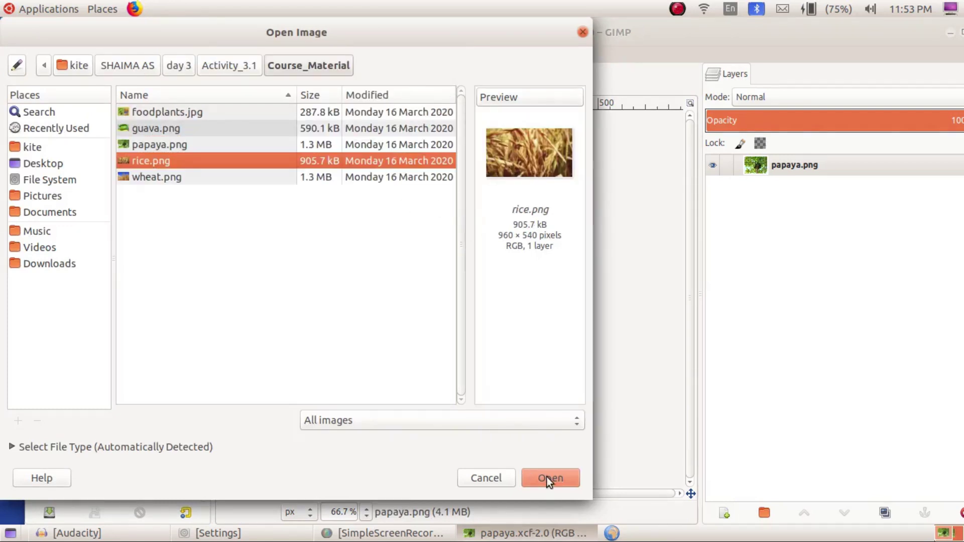
click(547, 477)
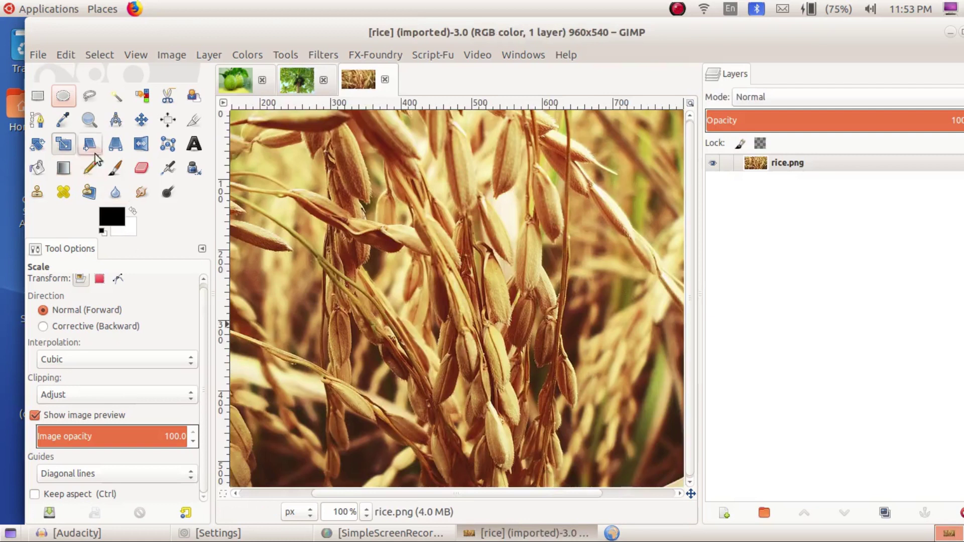
- Mark a 466×350 crop area at a fixed 4:3 ratio over the rice stalks
click(191, 121)
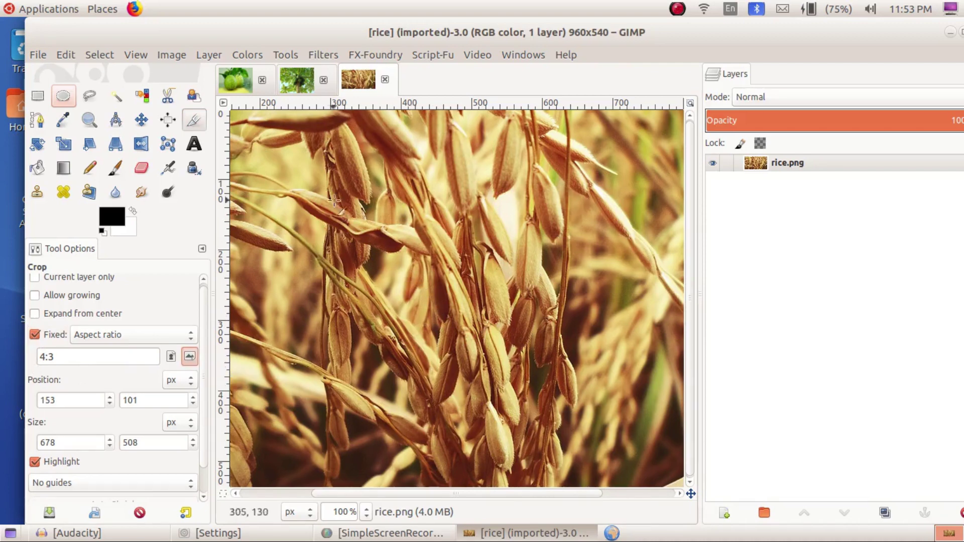
mouse_move(307, 186)
mouse_down()
mouse_move(304, 312)
mouse_move(602, 416)
mouse_up()
mouse_move(431, 280)
mouse_down()
mouse_move(414, 246)
mouse_move(490, 242)
mouse_move(421, 303)
mouse_up()
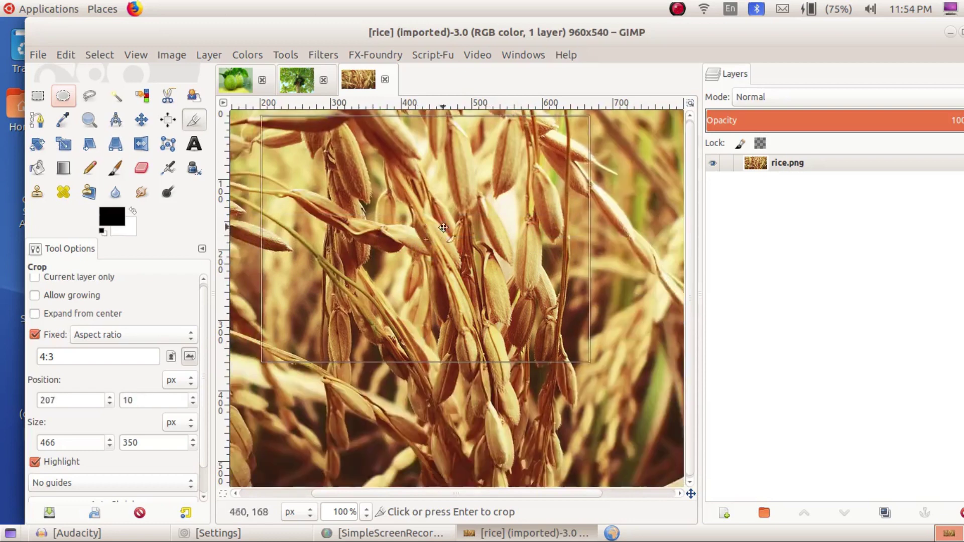
drag(421, 303, 490, 296)
click(164, 53)
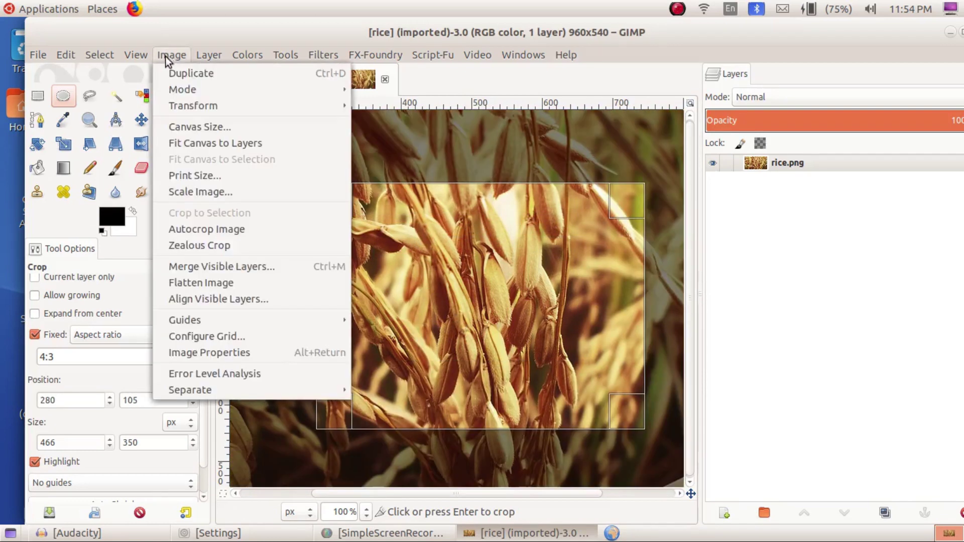
- Scale the rice image to 400×300 pixels and shift the crop area lower
click(197, 192)
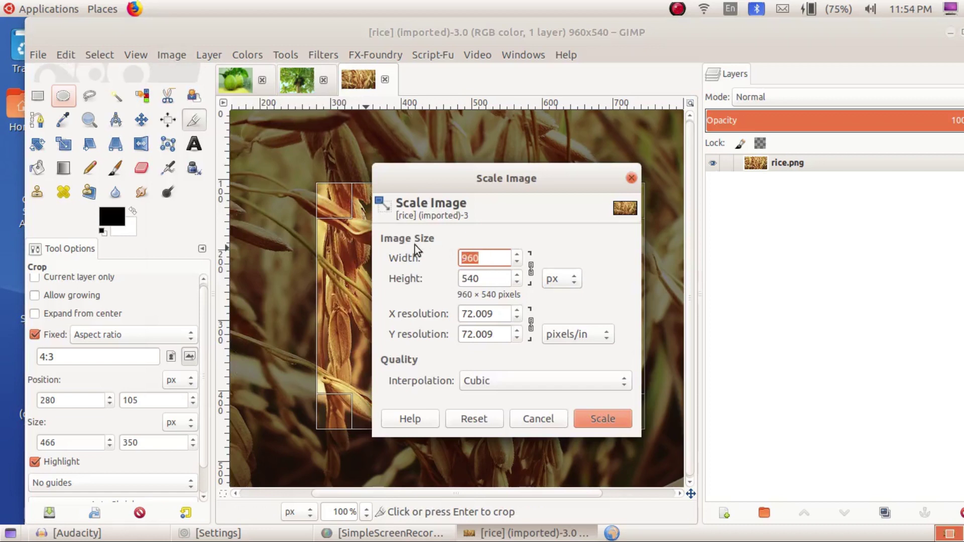
text(400)
click(532, 270)
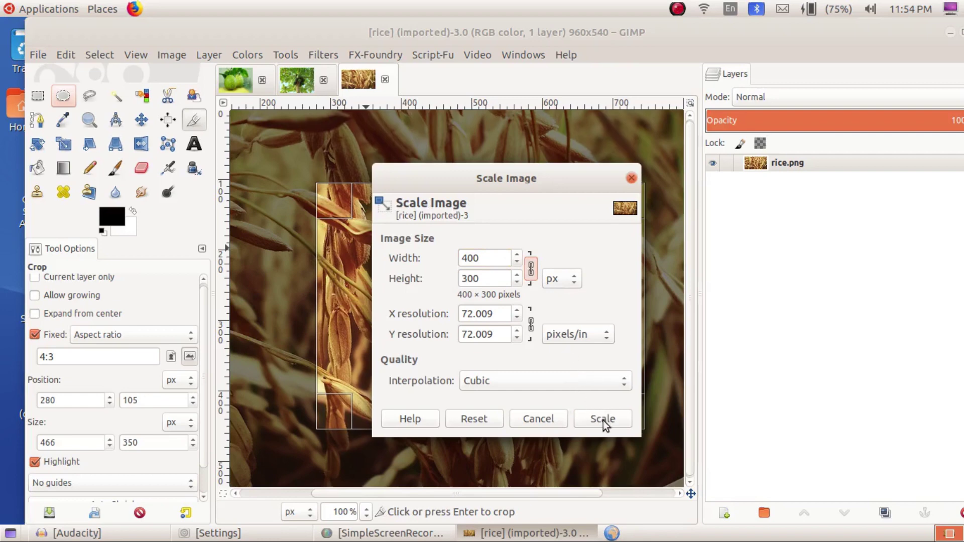
click(603, 420)
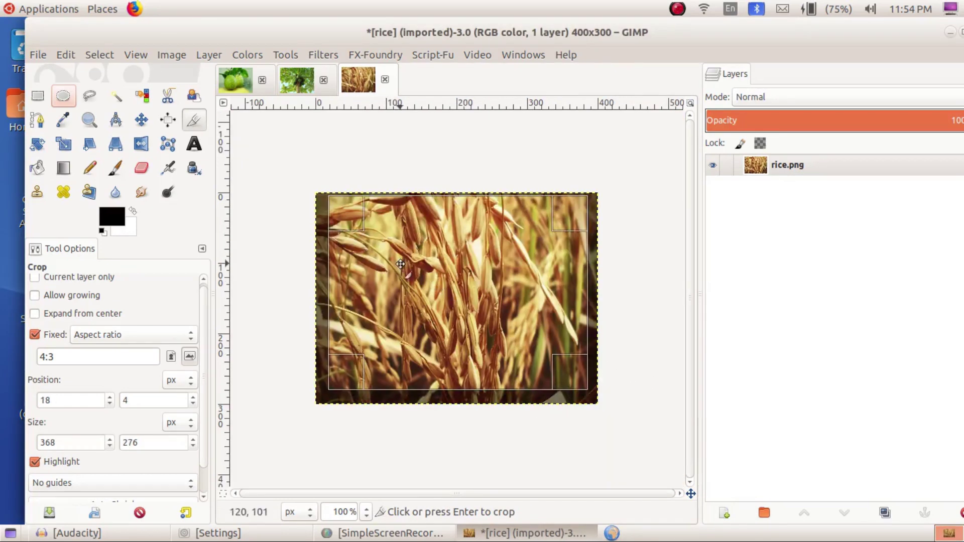
drag(423, 284, 423, 290)
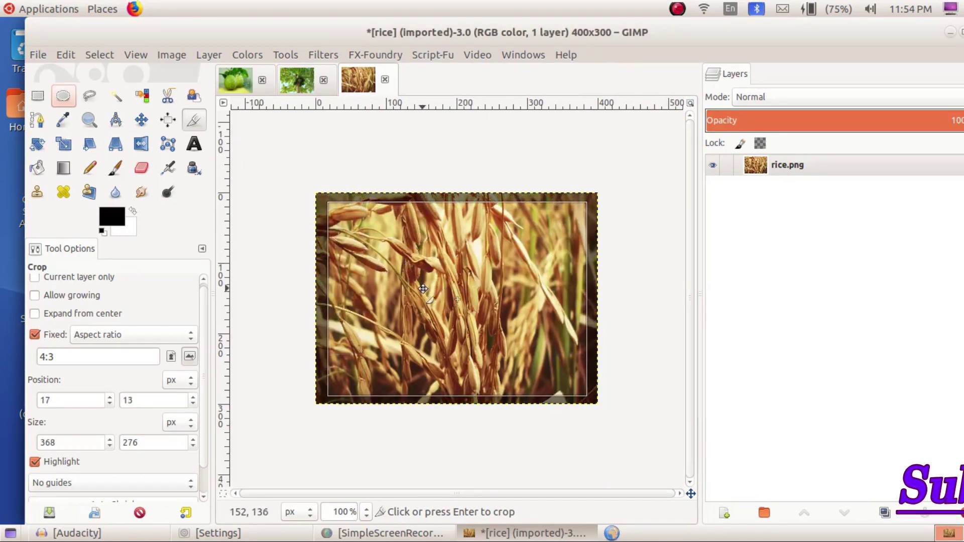
click(38, 54)
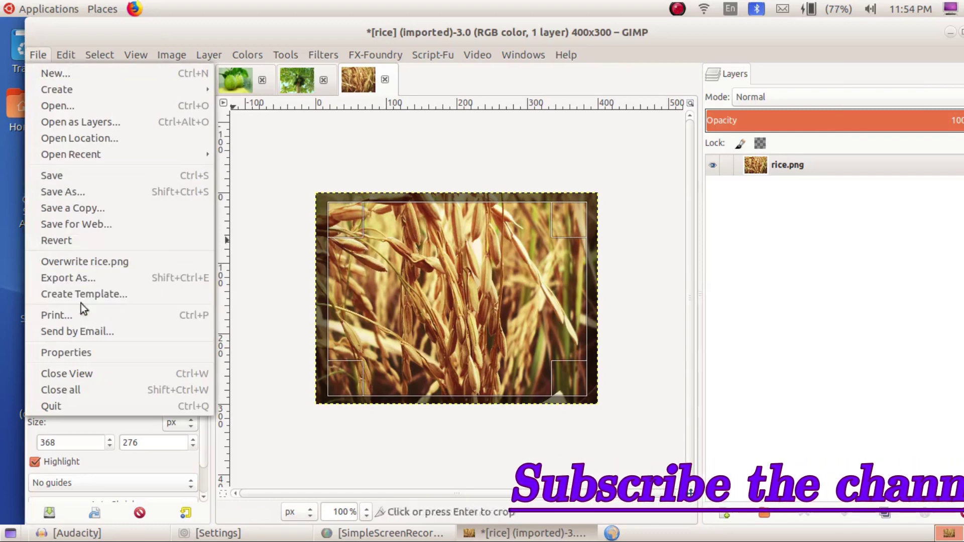
- Export the rice image as rice.png into the photos folder
click(139, 279)
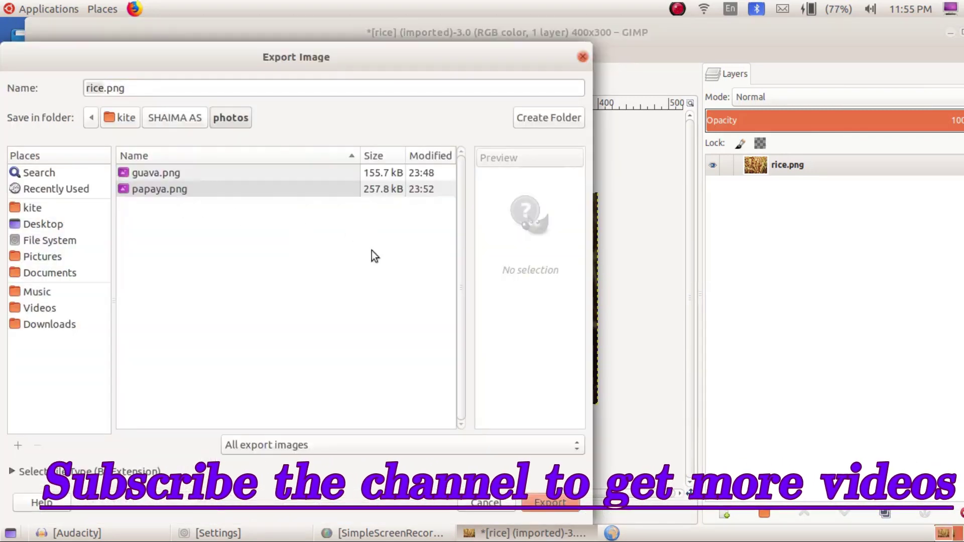
click(551, 503)
click(378, 410)
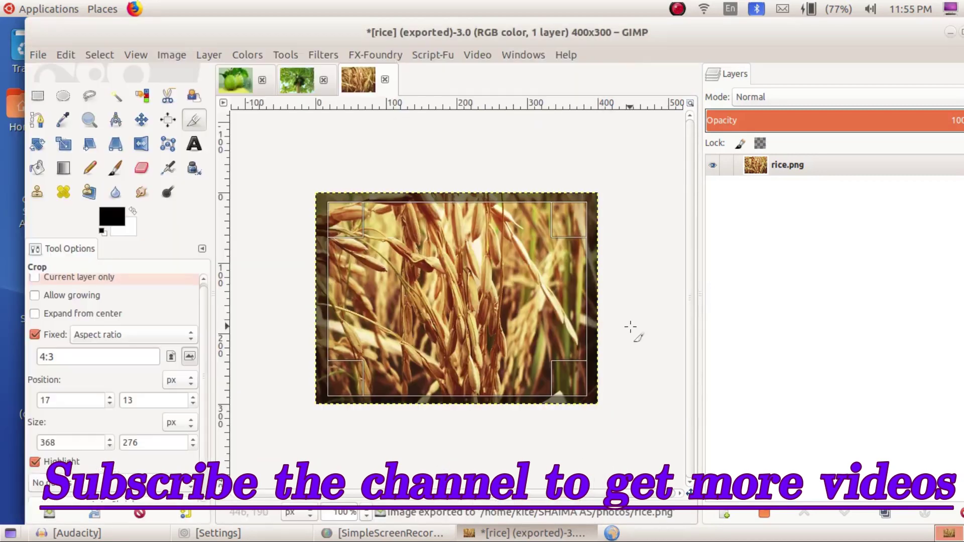
- Check the guava, papaya and rice images, then minimise GIMP to view the photos folder
click(227, 81)
click(303, 87)
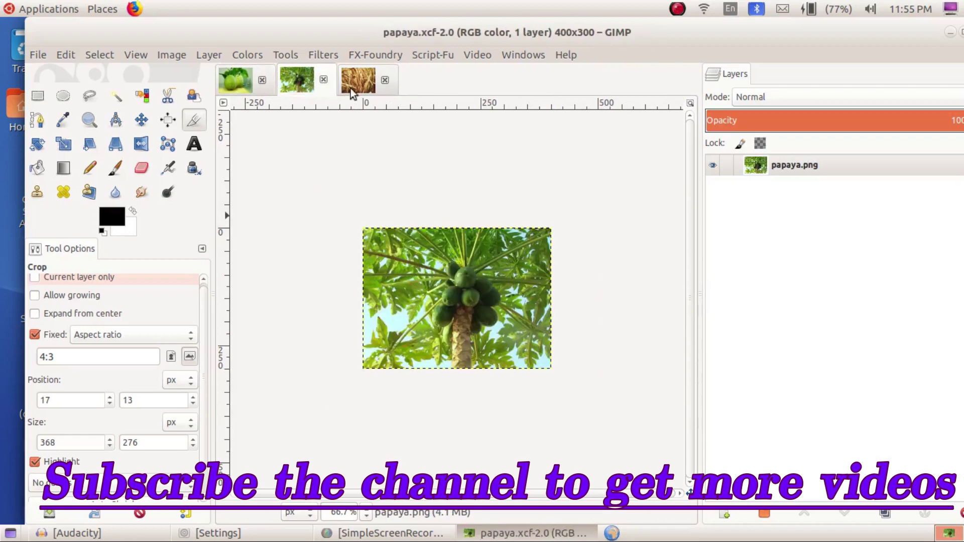
click(360, 83)
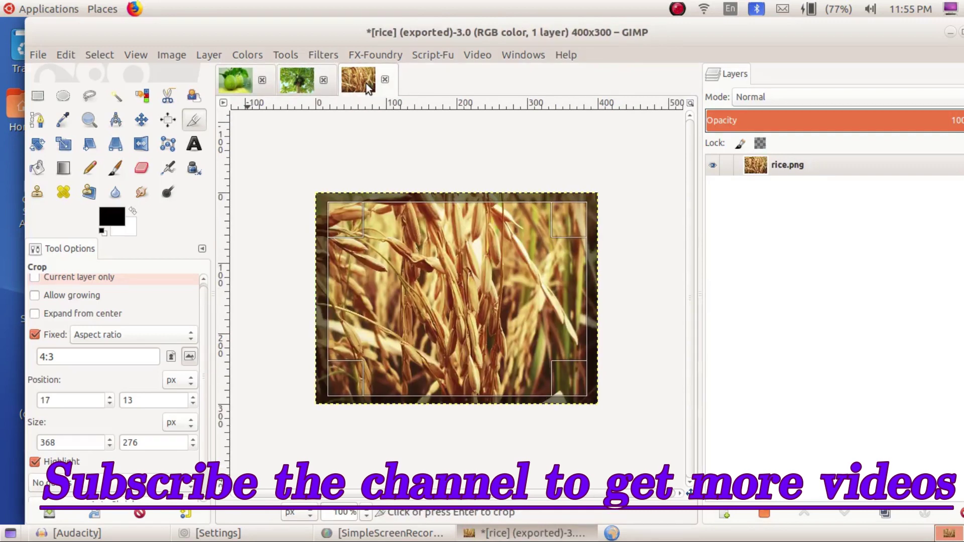
click(950, 32)
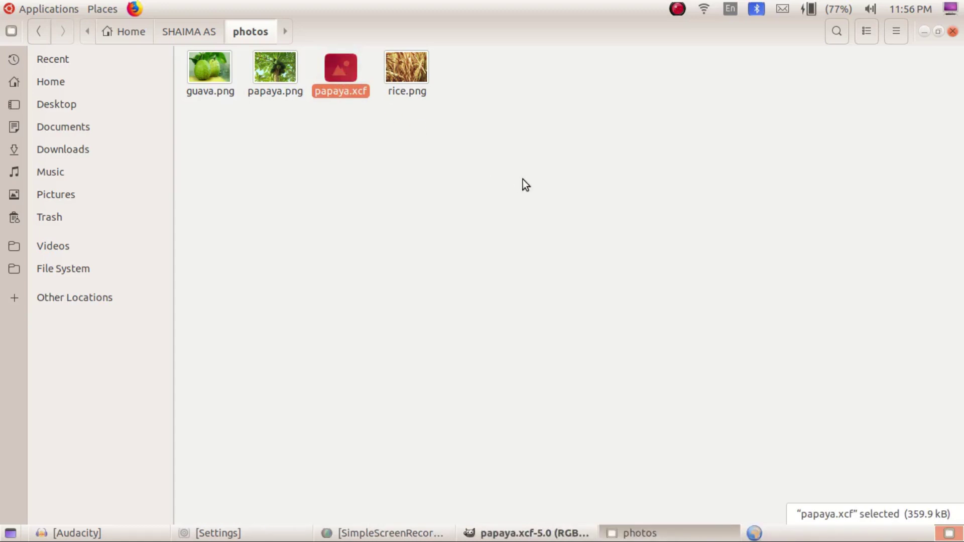
- Bring the GIMP window back to the front from the taskbar
click(532, 536)
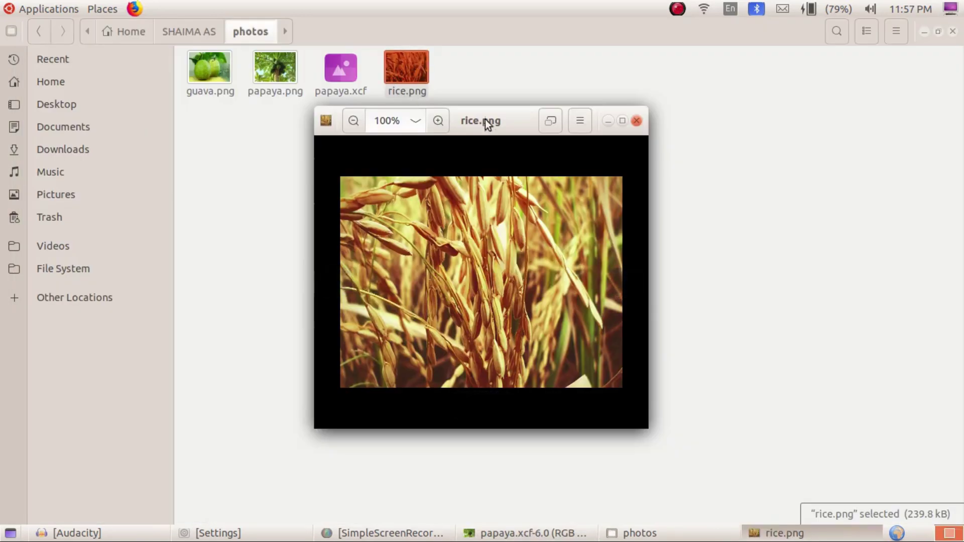
- Review the exported rice.png, guava.png and papaya.png in Image Viewer, then return to papaya.xcf in GIMP
drag(483, 122, 487, 132)
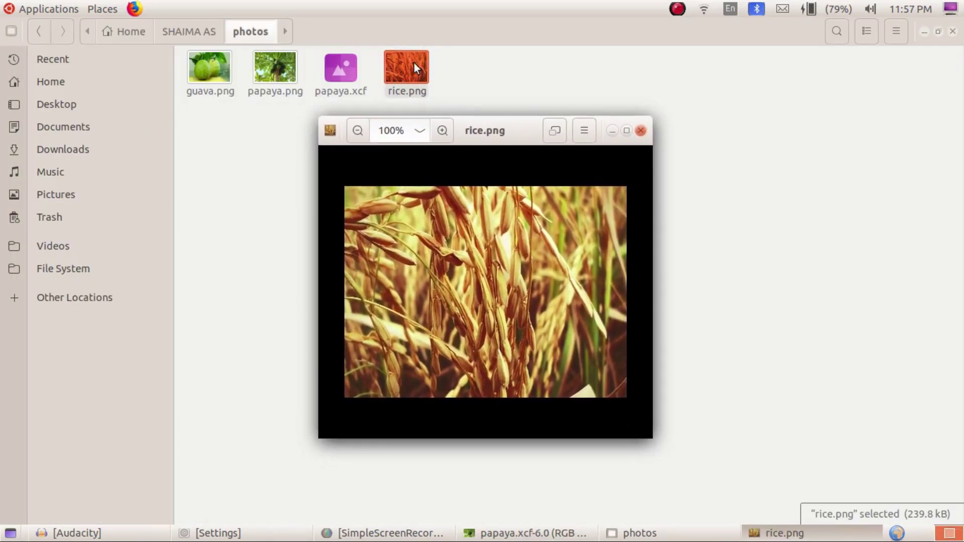
mouse_move(520, 230)
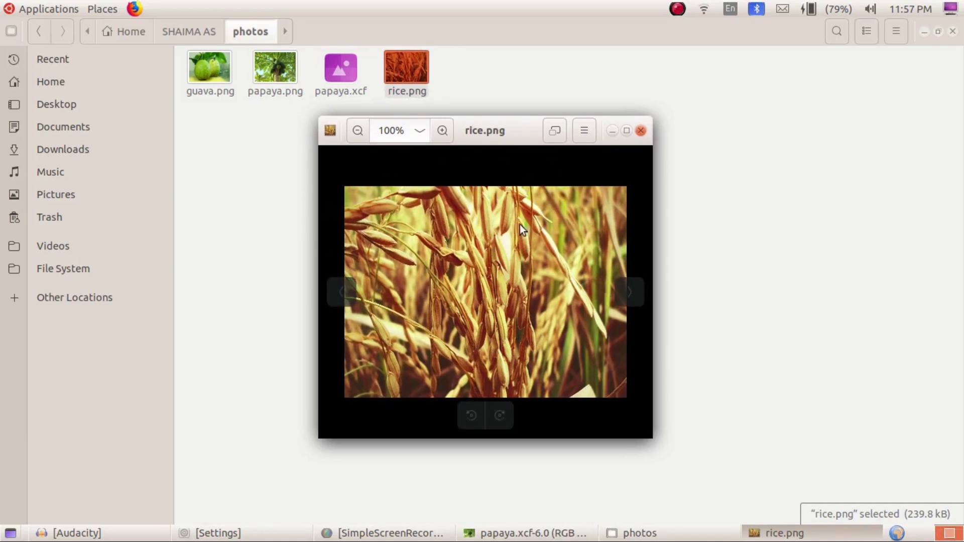
click(629, 291)
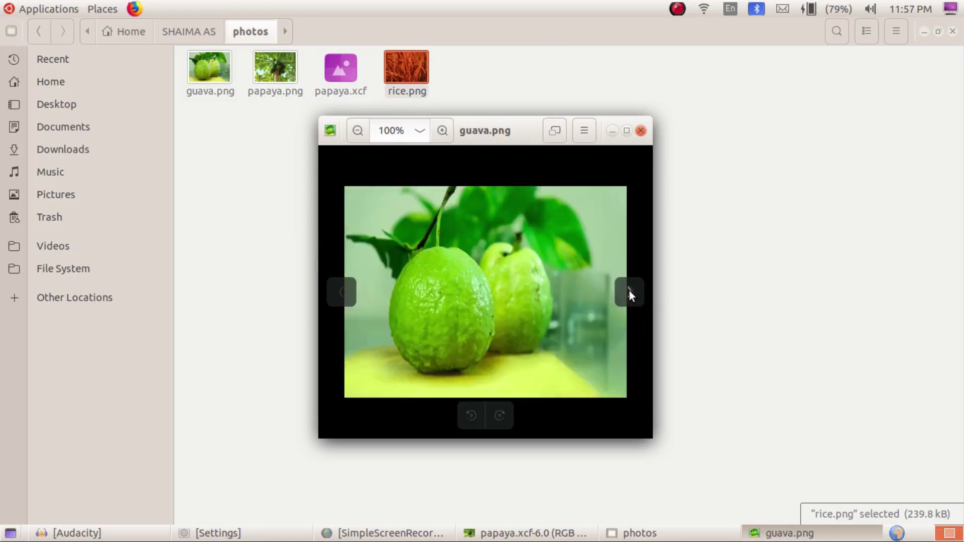
click(630, 293)
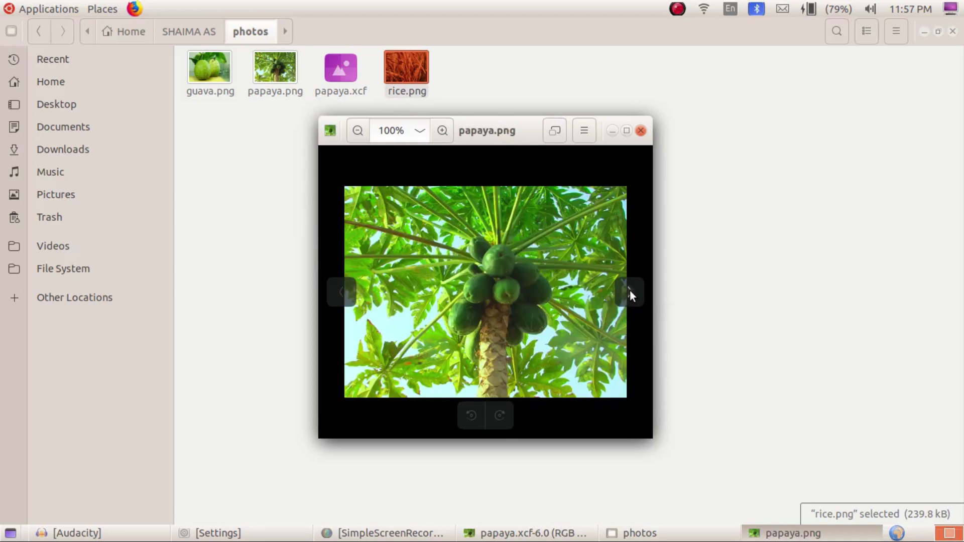
click(632, 290)
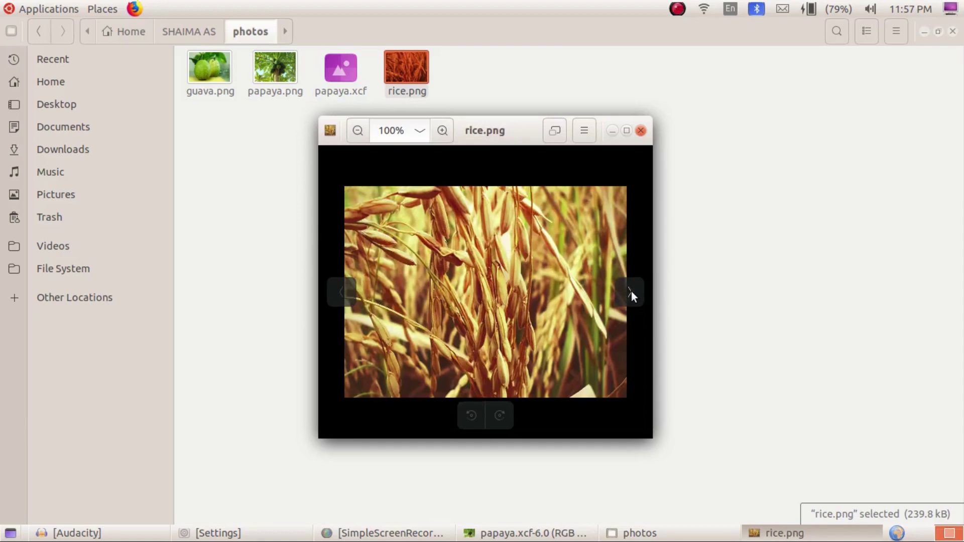
click(632, 291)
click(631, 292)
click(631, 292)
double_click(338, 70)
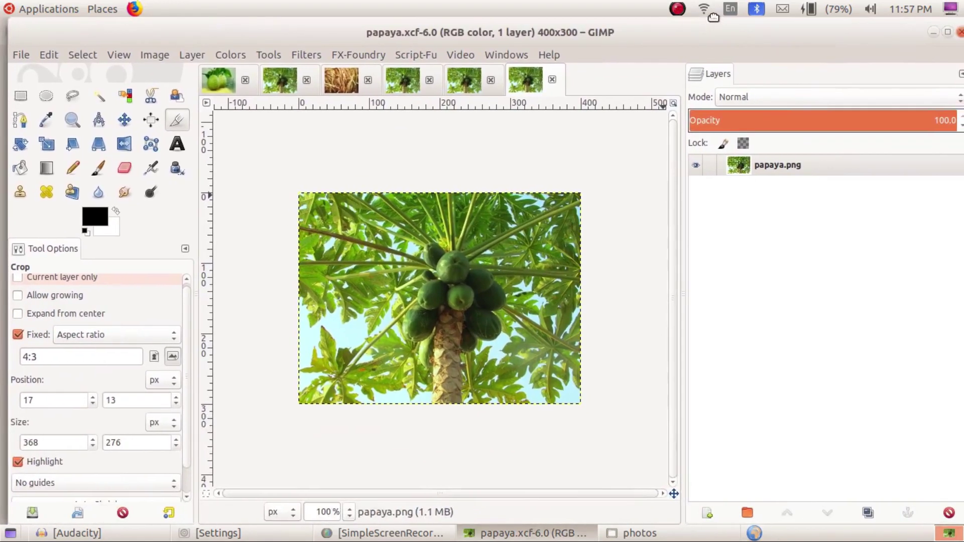